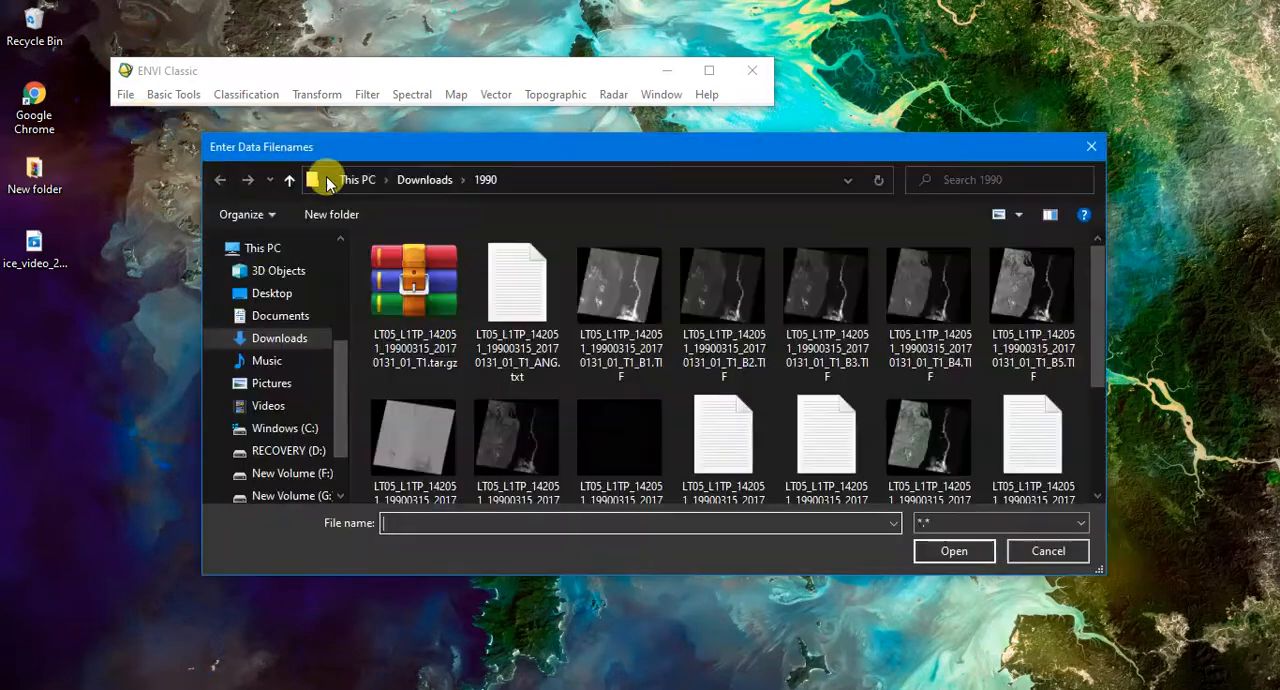
- Open the seven Landsat 5 band images B1 to B7 (TIF) from the 1990 downloads folder
left_click(644, 322)
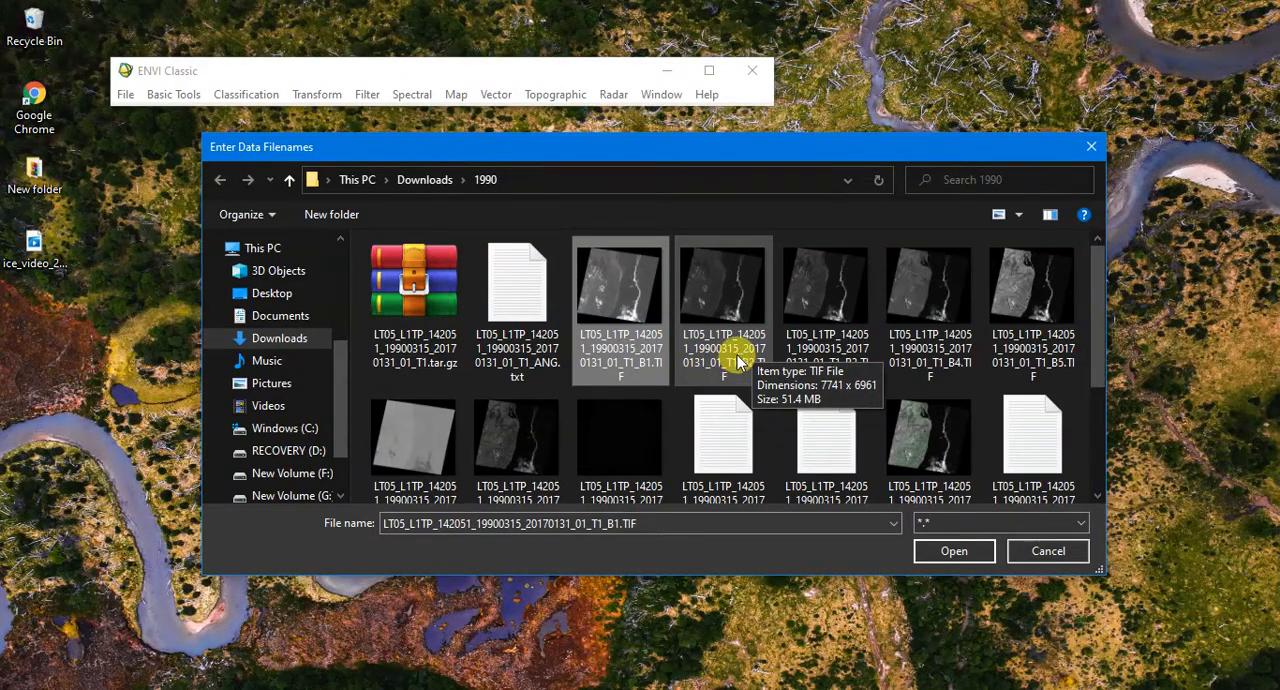
left_click(737, 348, "ctrl")
left_click(851, 350, "ctrl")
left_click(909, 346, "ctrl")
left_click(1020, 342, "ctrl")
left_click(437, 444, "ctrl")
left_click(505, 455, "ctrl")
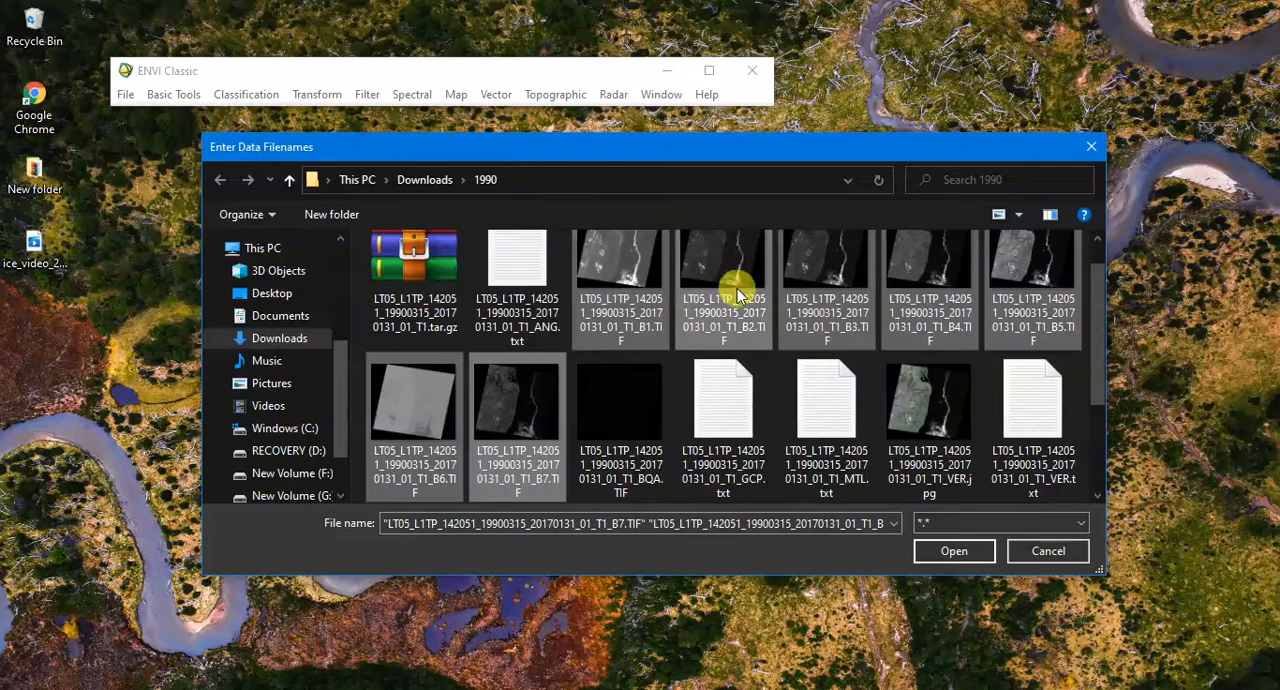
left_click(956, 551)
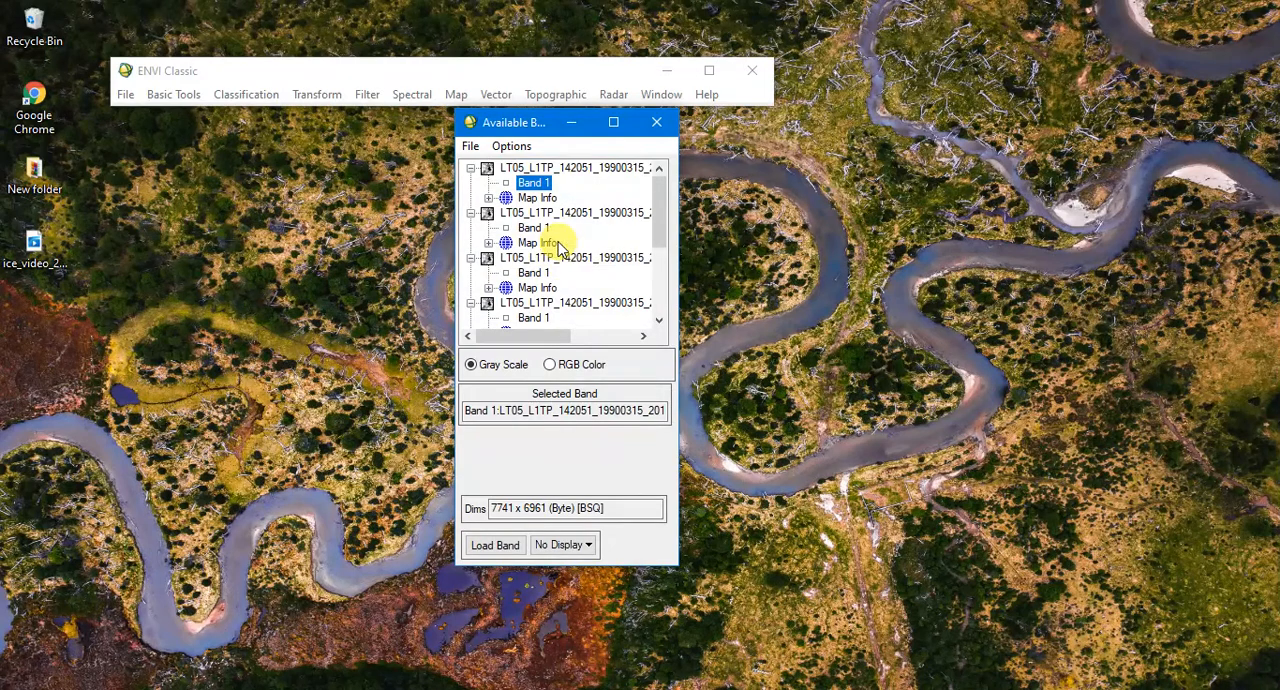
- Load Band 1 of the second listed image in gray scale and view the land area around the river
left_click(538, 230)
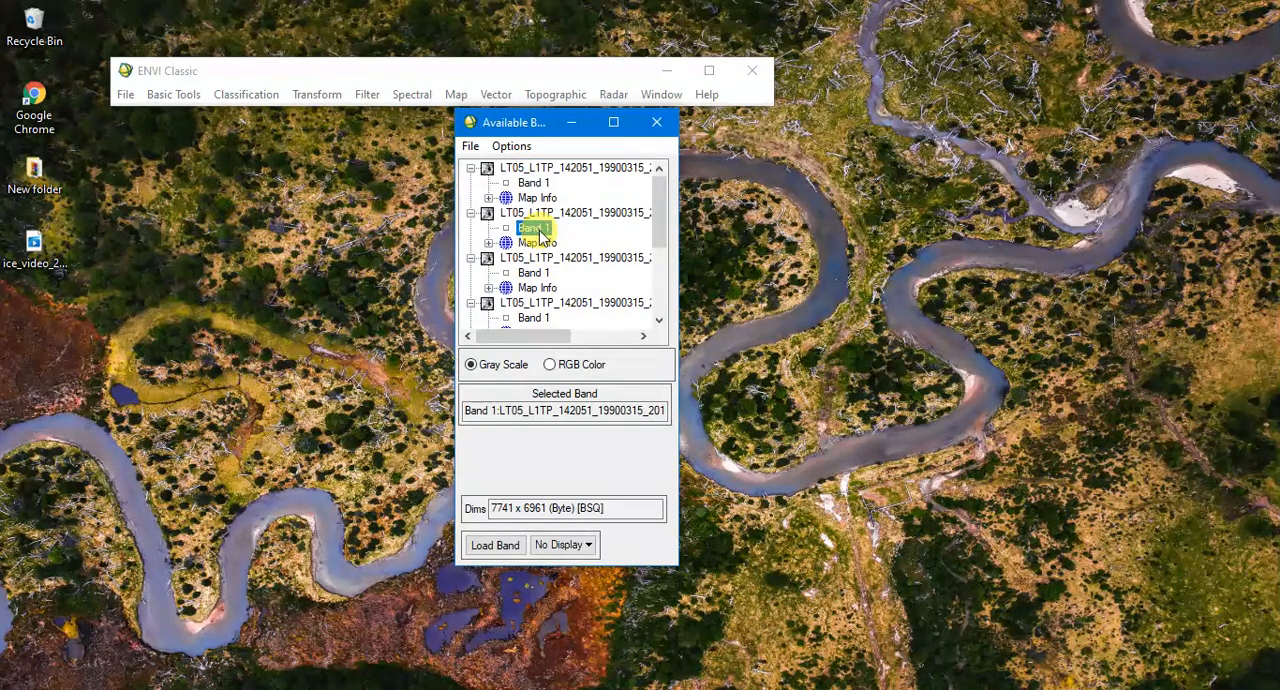
scroll(599, 235, "down", 2)
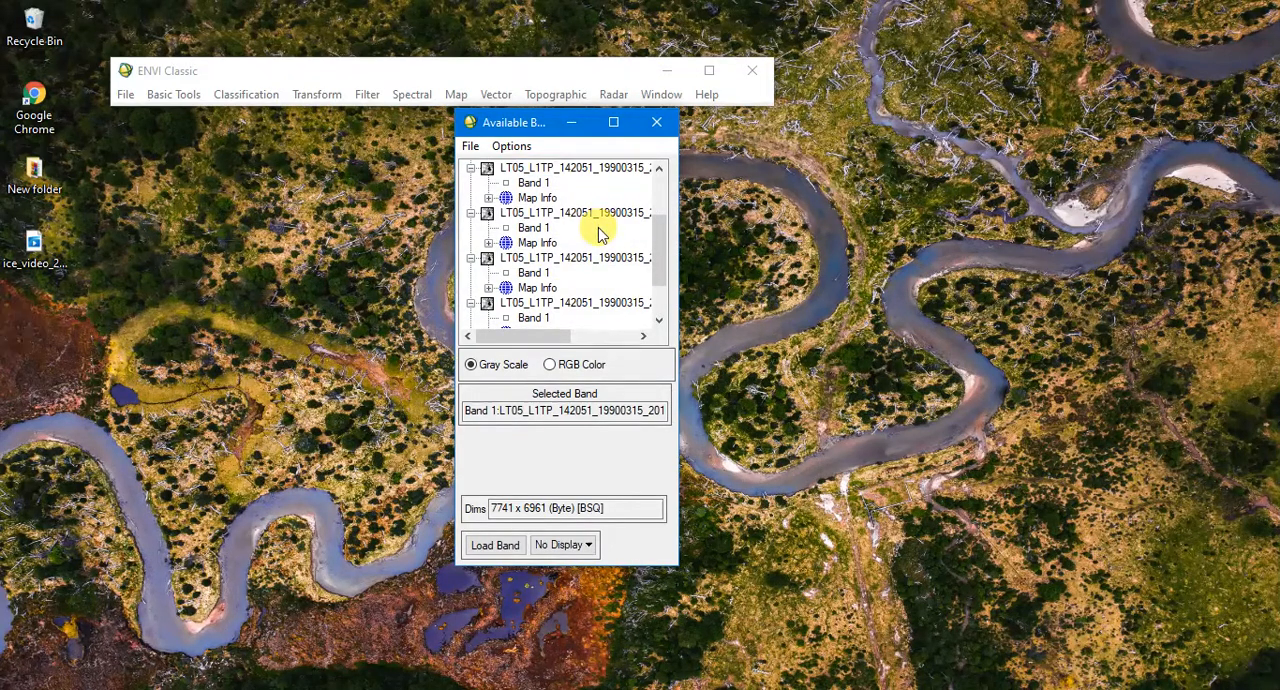
left_click(598, 228)
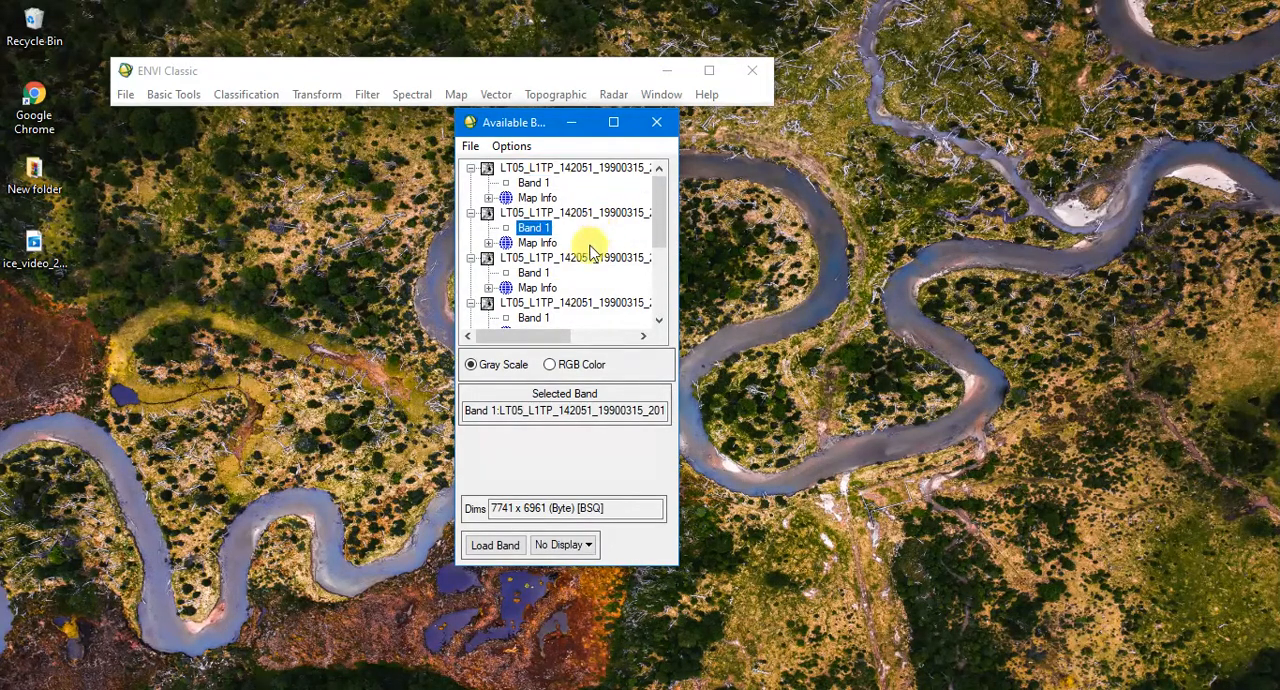
left_click(493, 545)
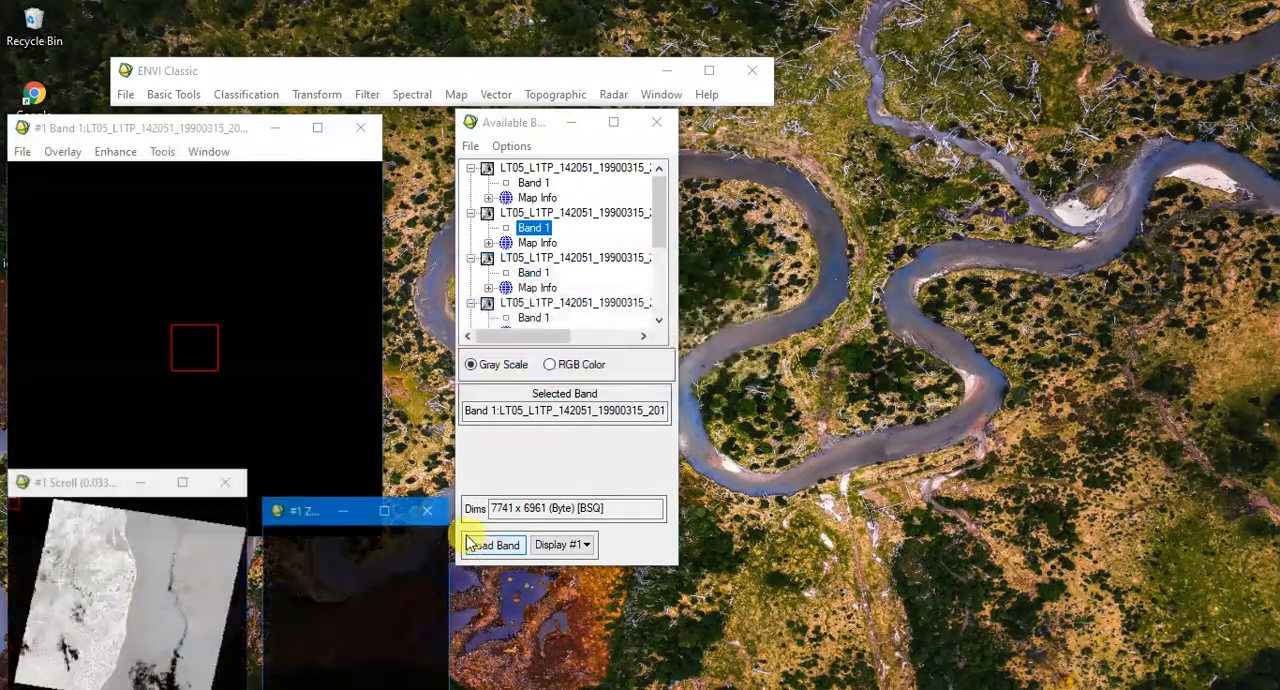
left_click_drag(148, 590, 97, 572)
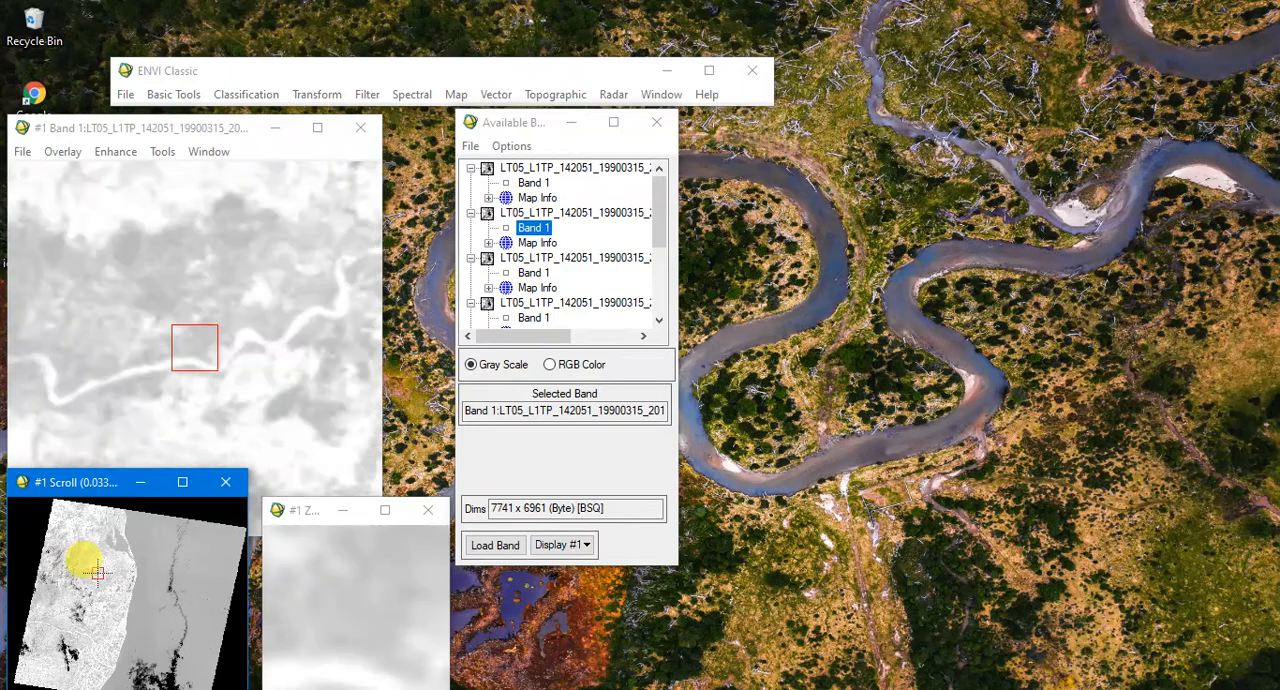
- Load Band 1 of the first listed image into Display #1 and inspect the land near the coast
left_click(533, 184)
right_click(543, 188)
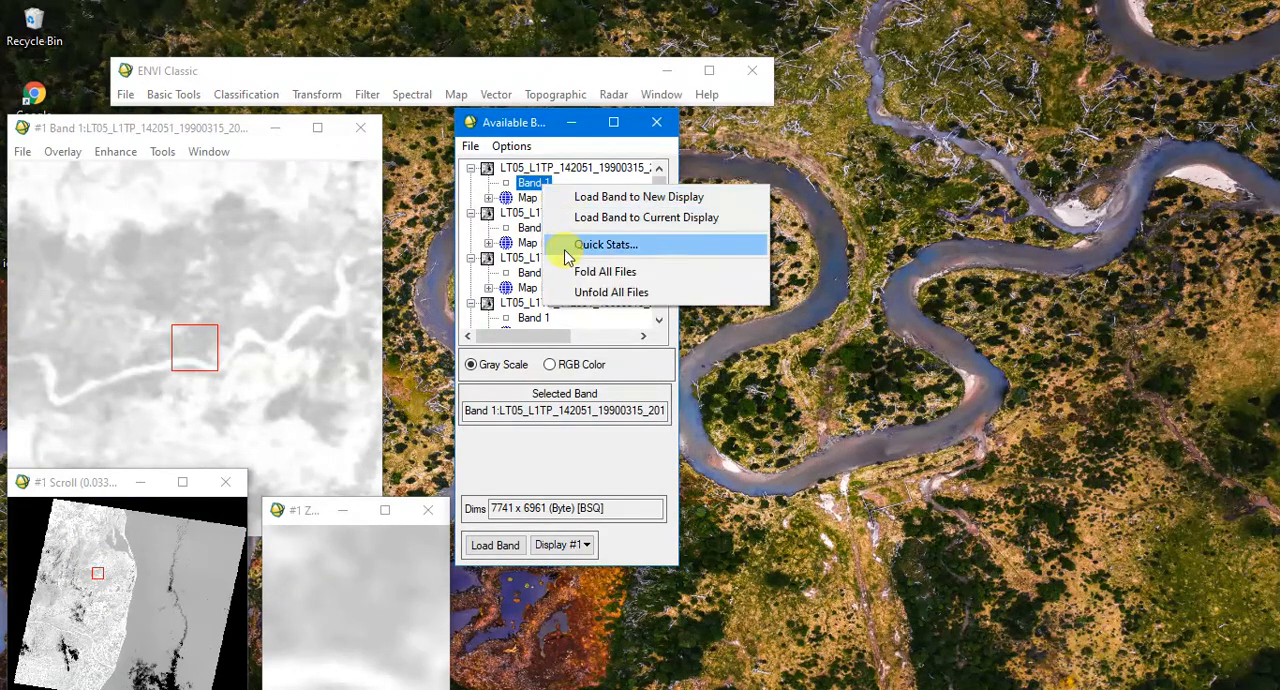
left_click(532, 186)
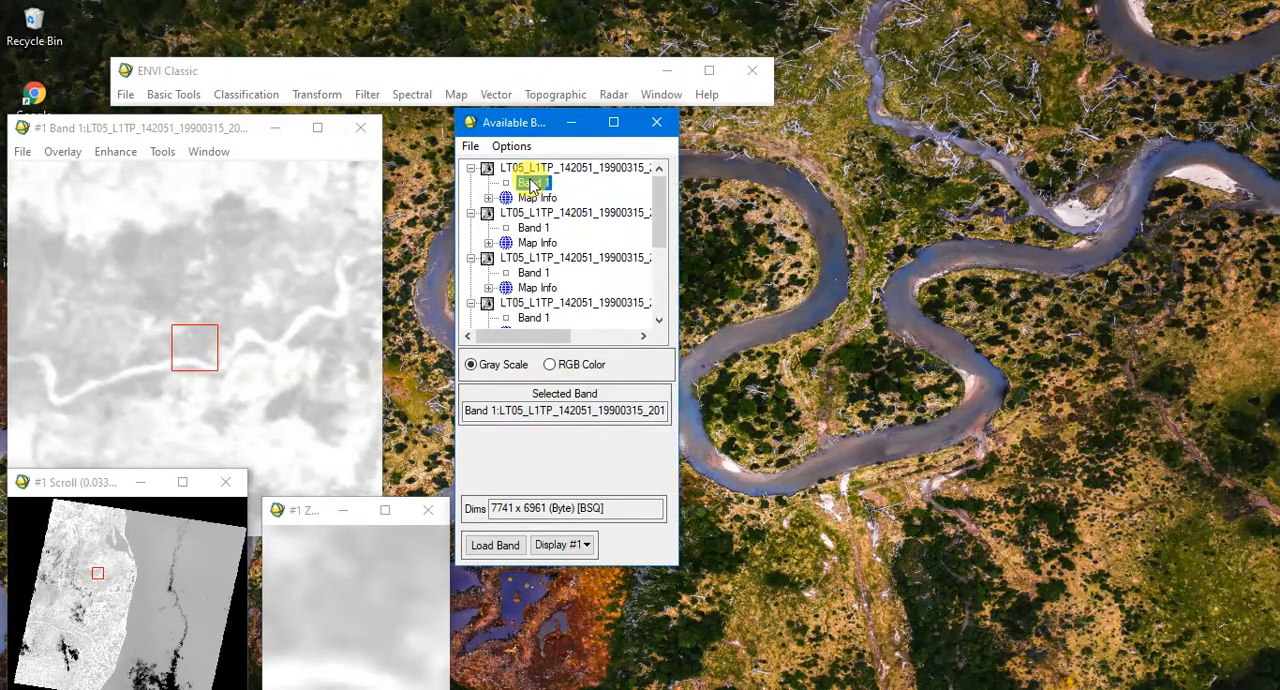
left_click(497, 545)
left_click(135, 262)
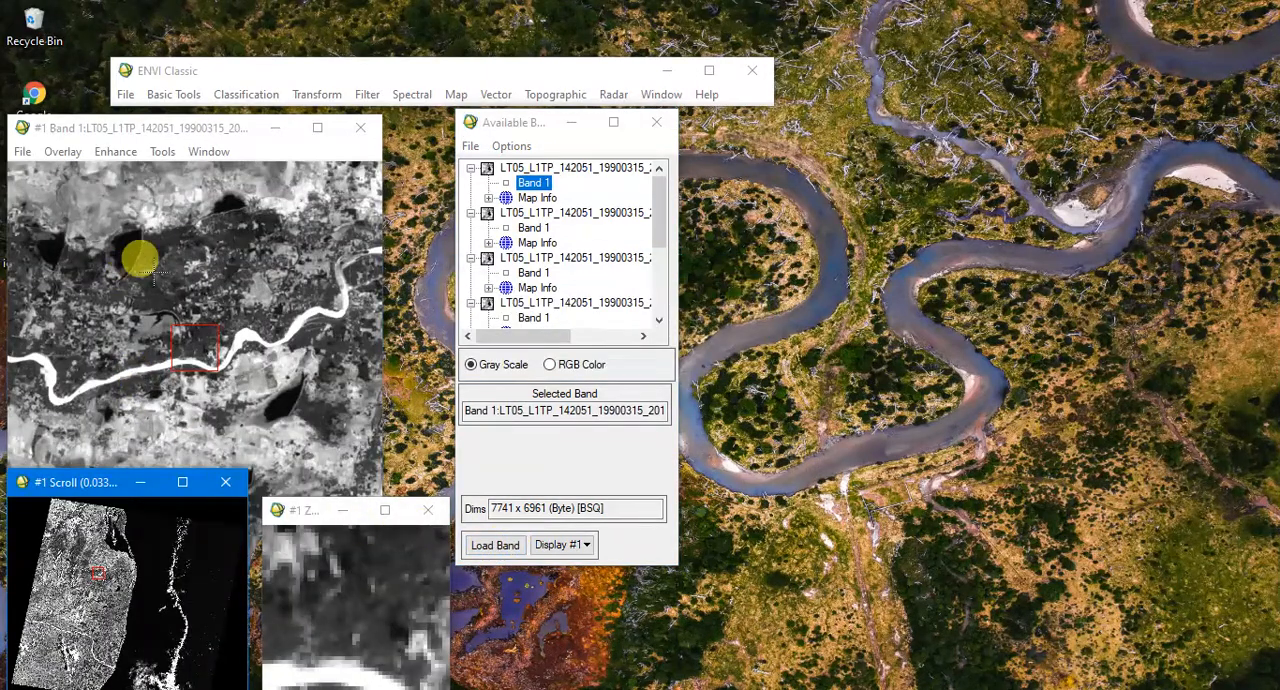
mouse_move(115, 575)
left_mouse_down()
mouse_move(113, 597)
mouse_move(94, 560)
mouse_move(80, 586)
mouse_move(96, 573)
mouse_move(90, 556)
mouse_move(124, 565)
left_mouse_up()
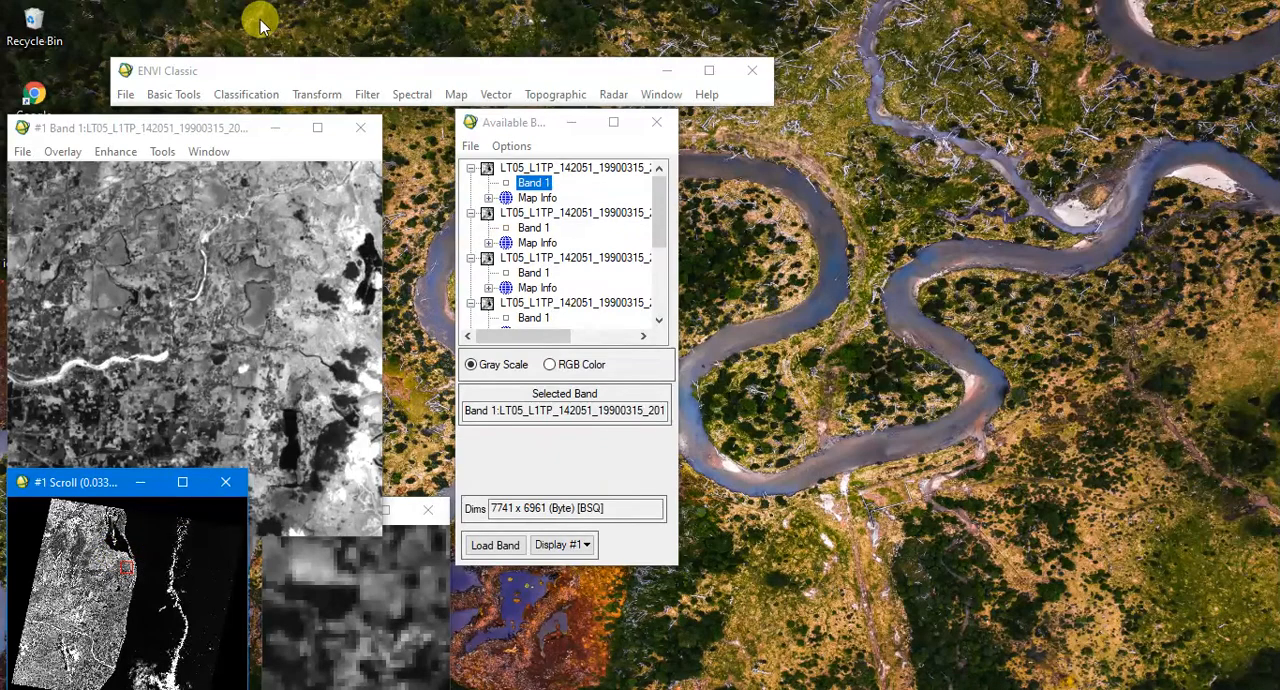
- Start Layer Stacking and import all seven band files, B7 to B1, as full scenes
left_click(180, 95)
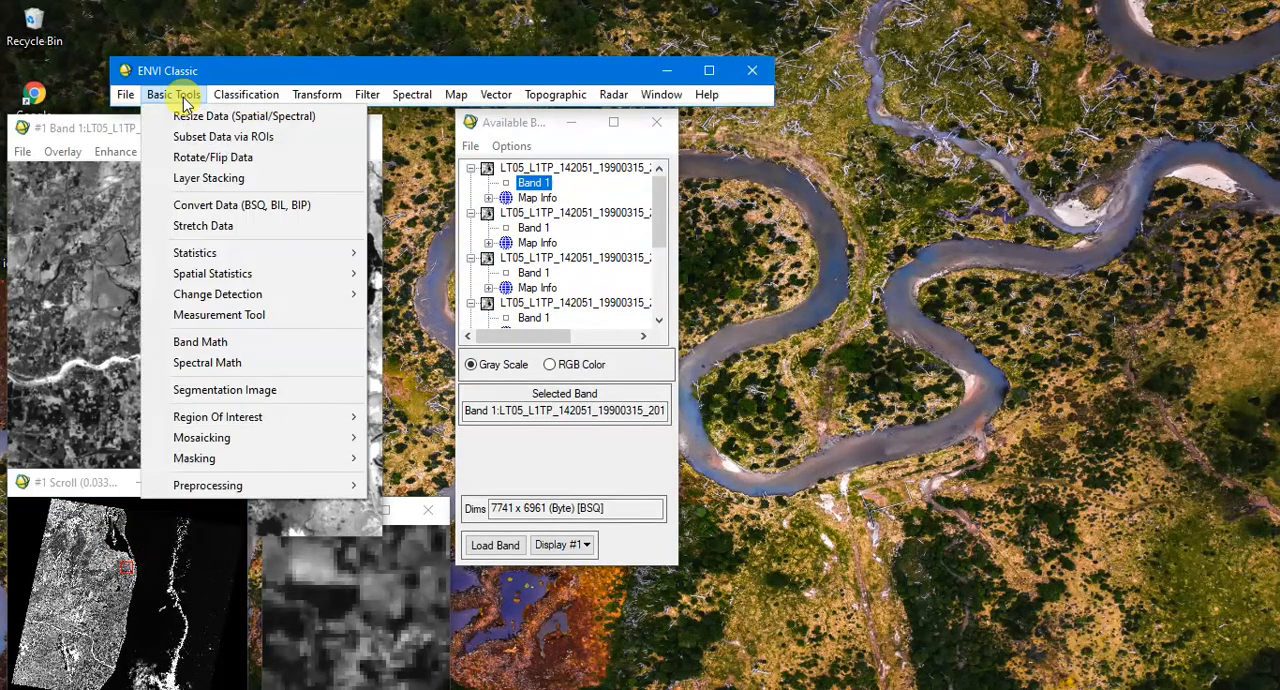
left_click(183, 177)
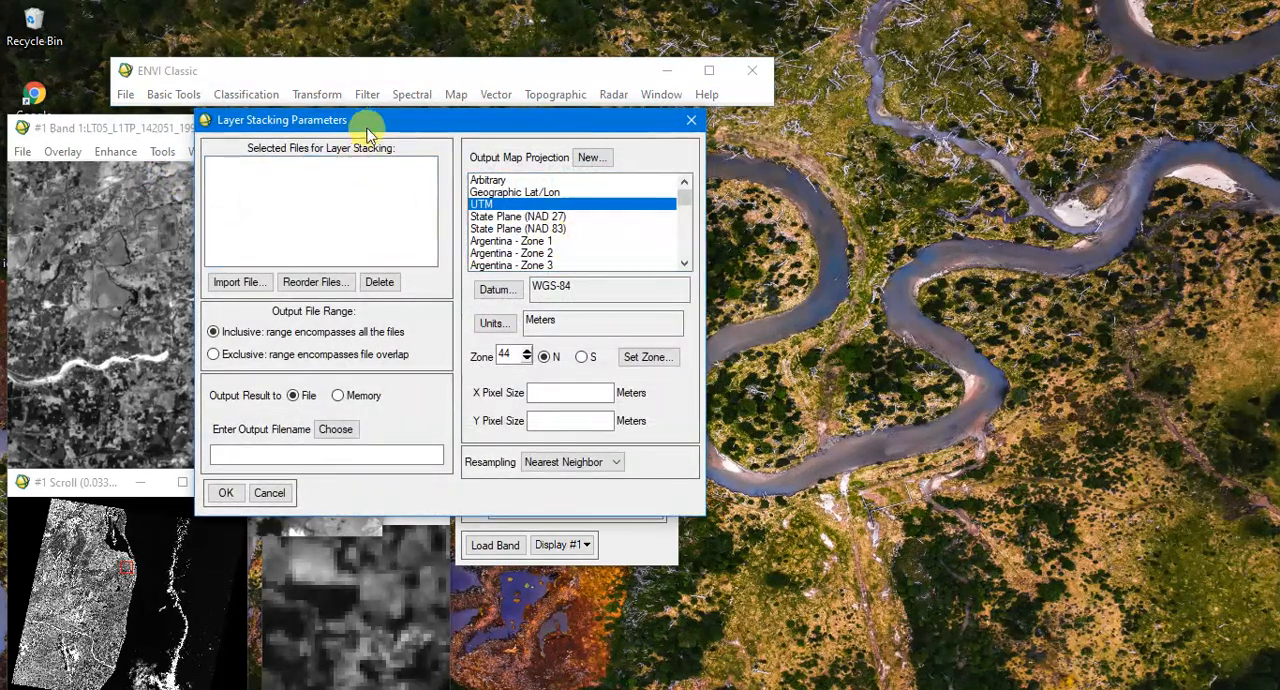
left_click_drag(380, 125, 809, 168)
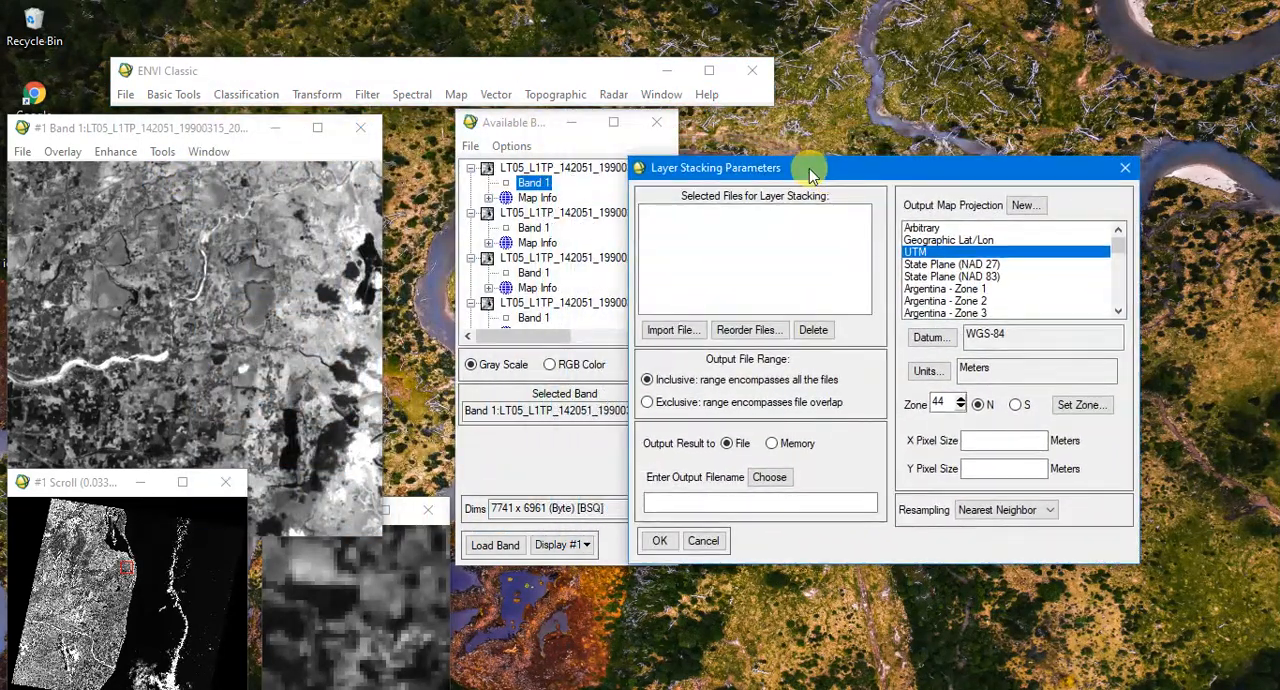
left_click(676, 330)
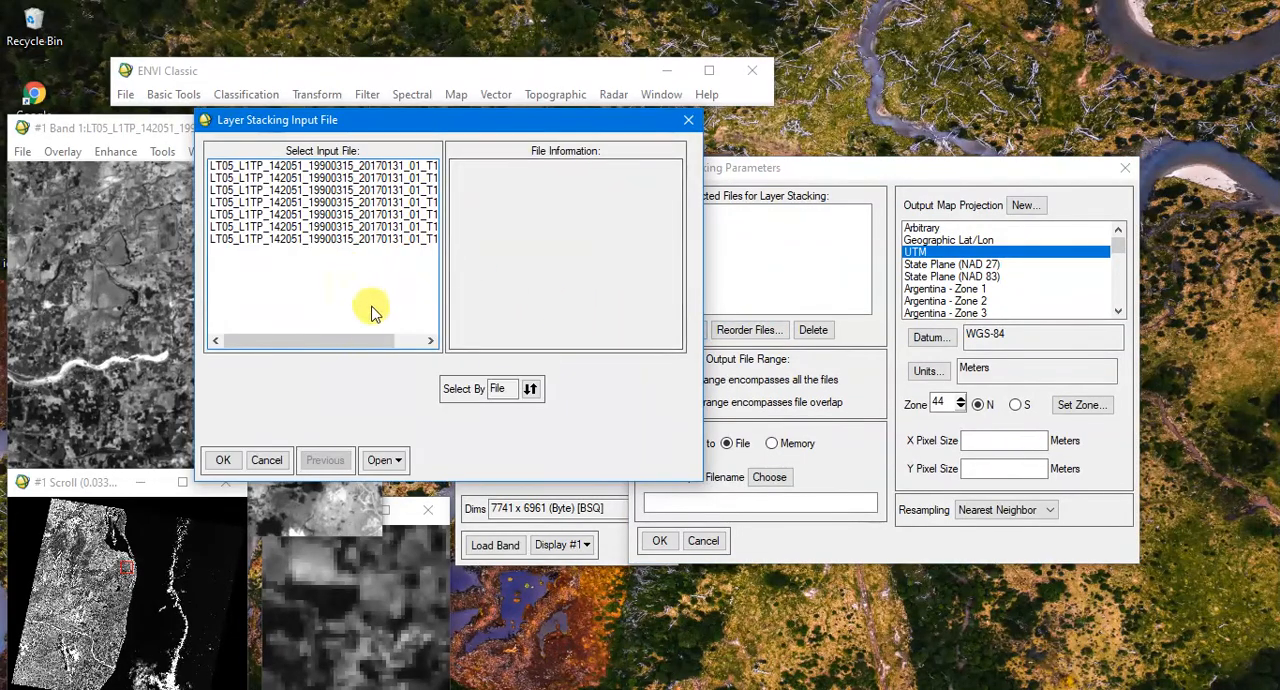
left_click_drag(365, 350, 430, 360)
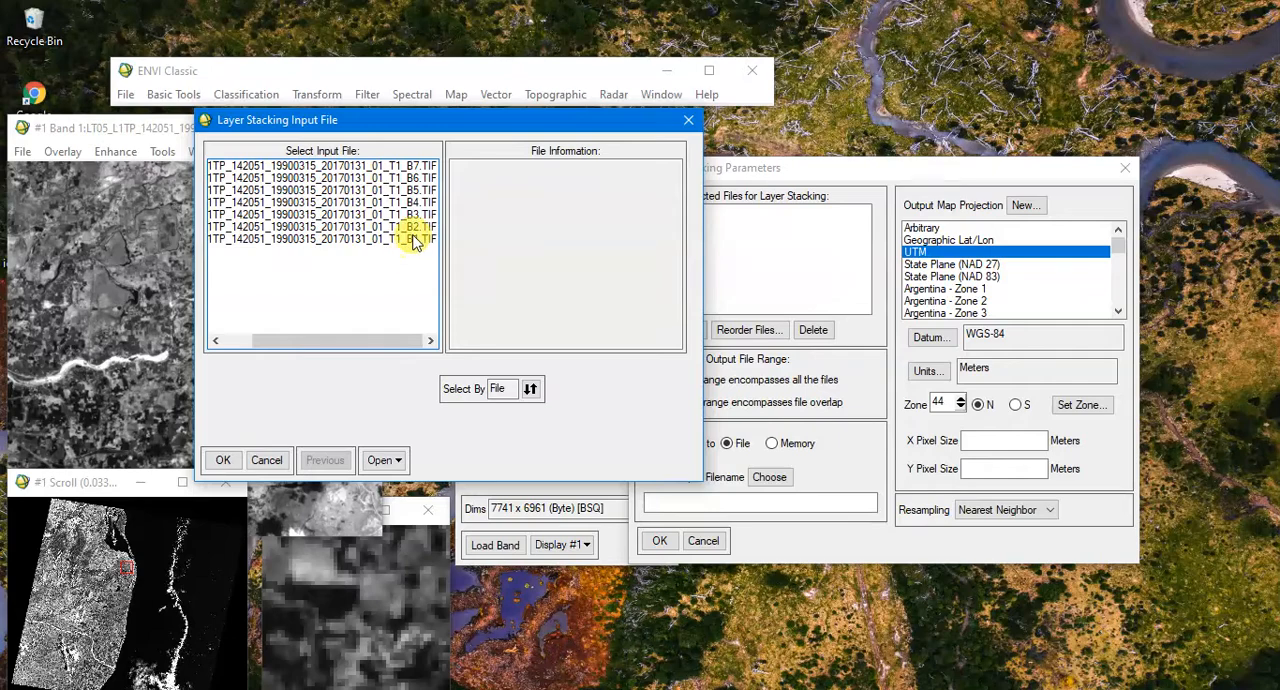
left_click_drag(400, 172, 400, 248)
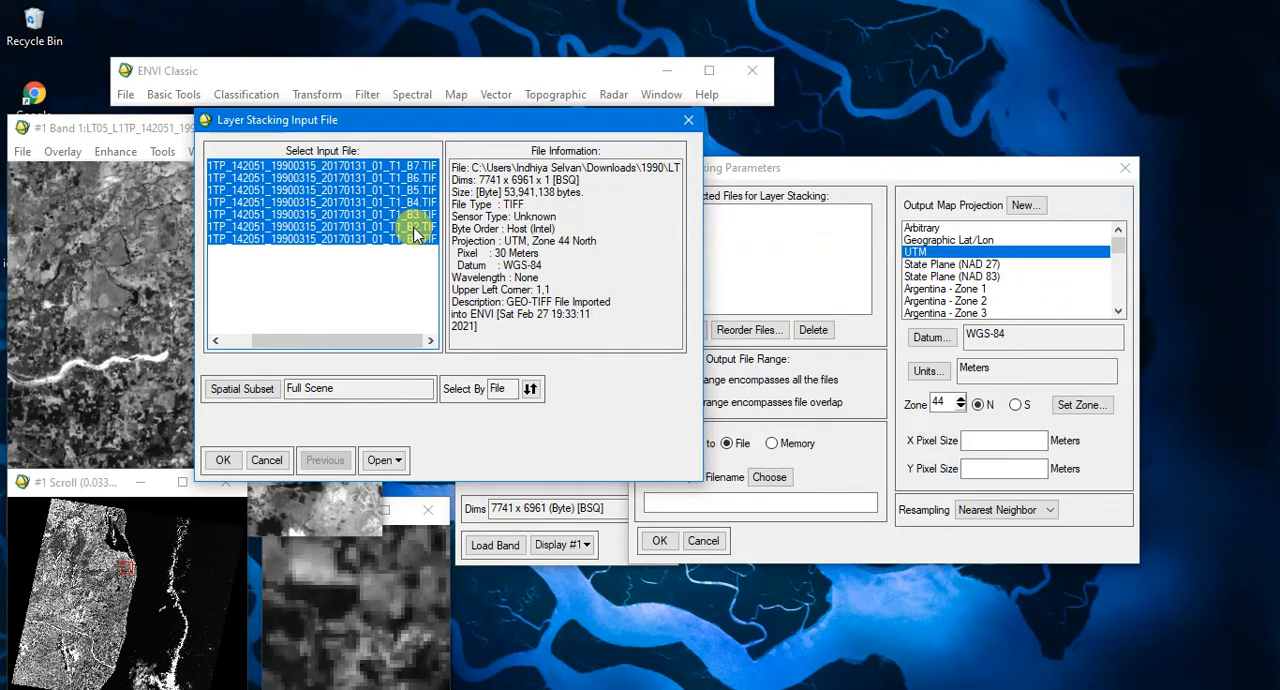
left_click(222, 461)
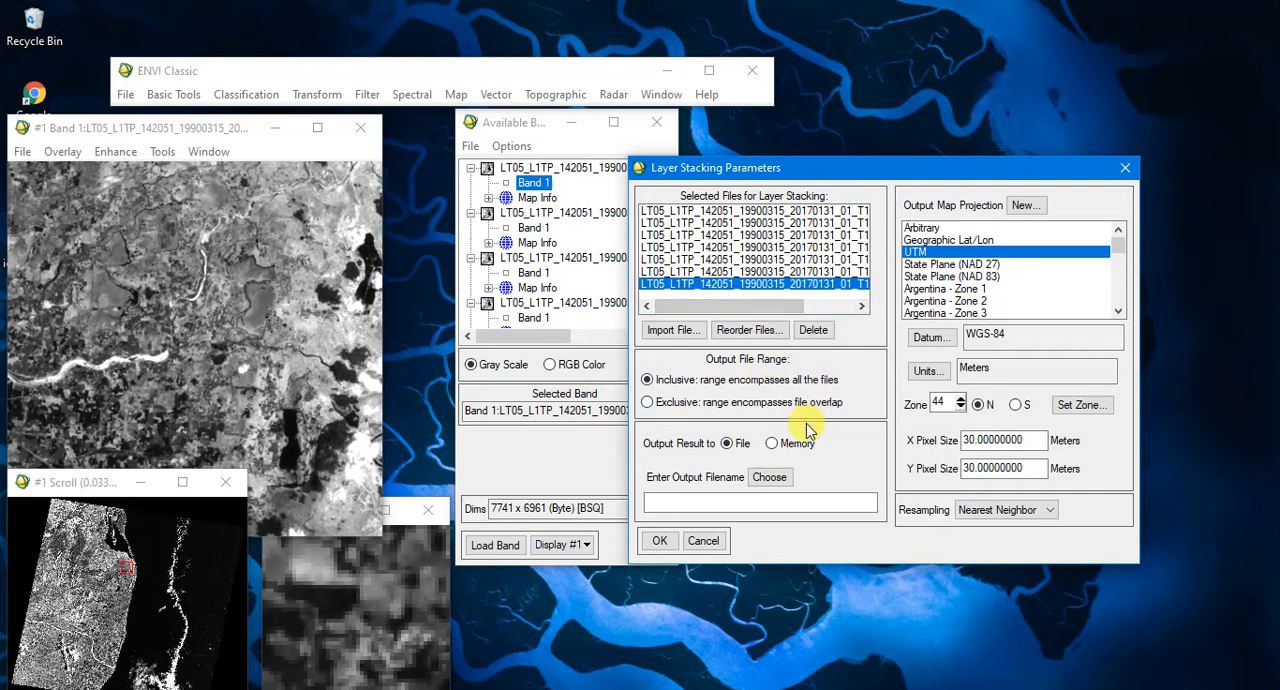
- Set the stack's output file to layerstack1 in G:\ENVI\New folder and run the layer stacking
left_click(766, 478)
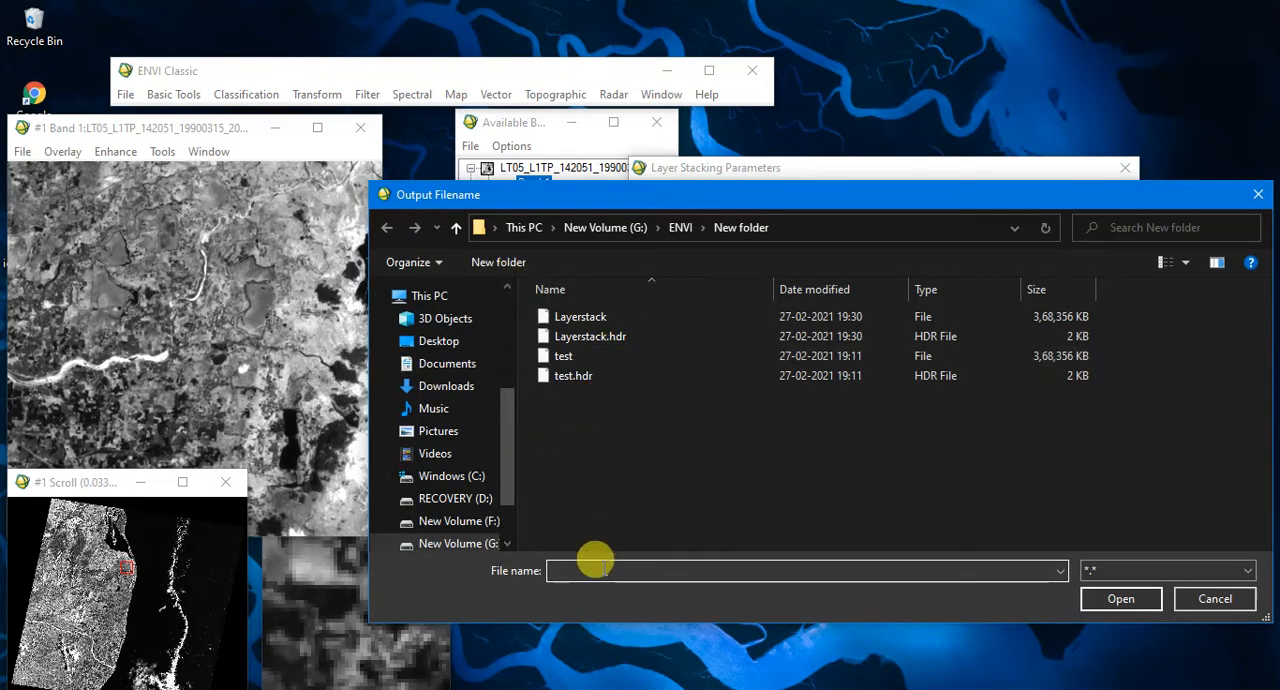
type("laye")
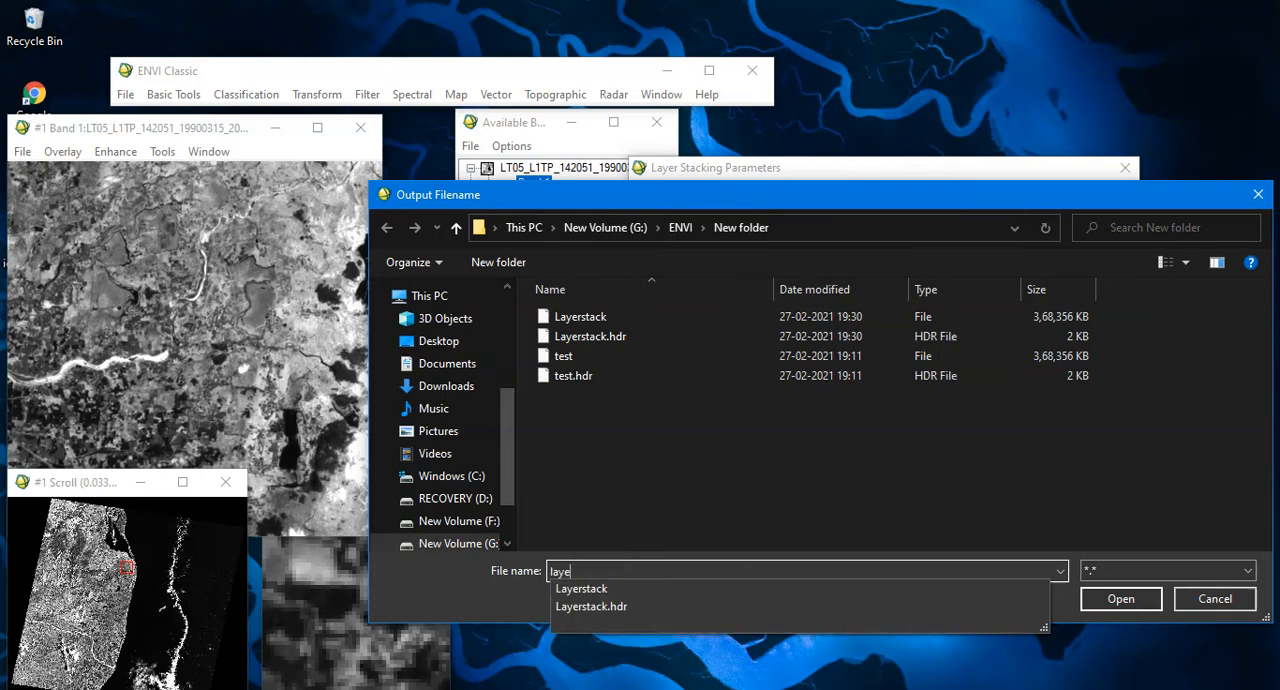
type("rstack")
left_click(590, 566)
type("1")
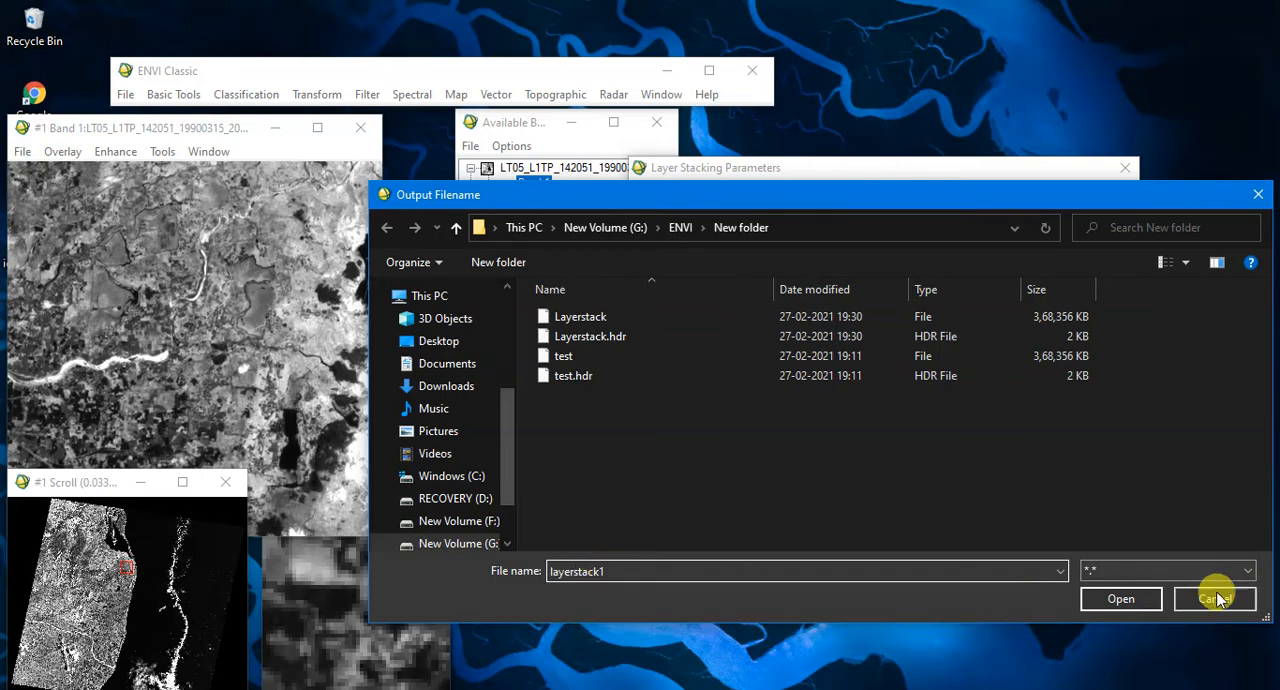
left_click(1148, 606)
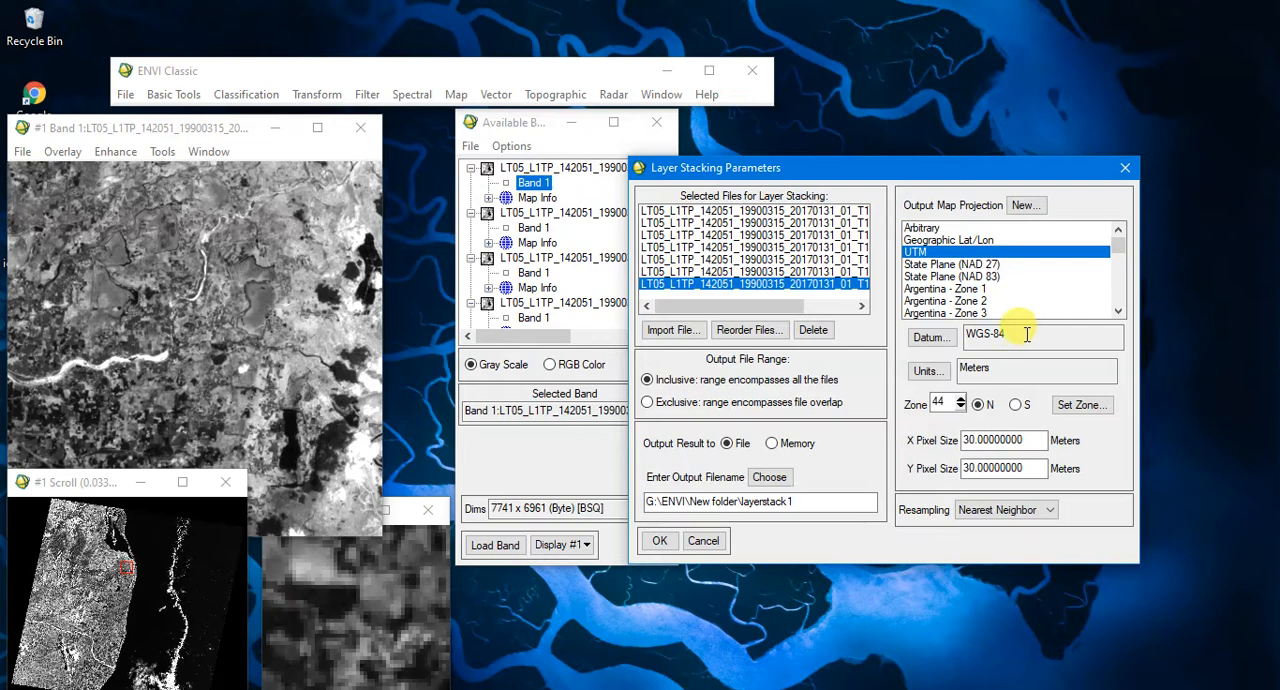
left_click(658, 544)
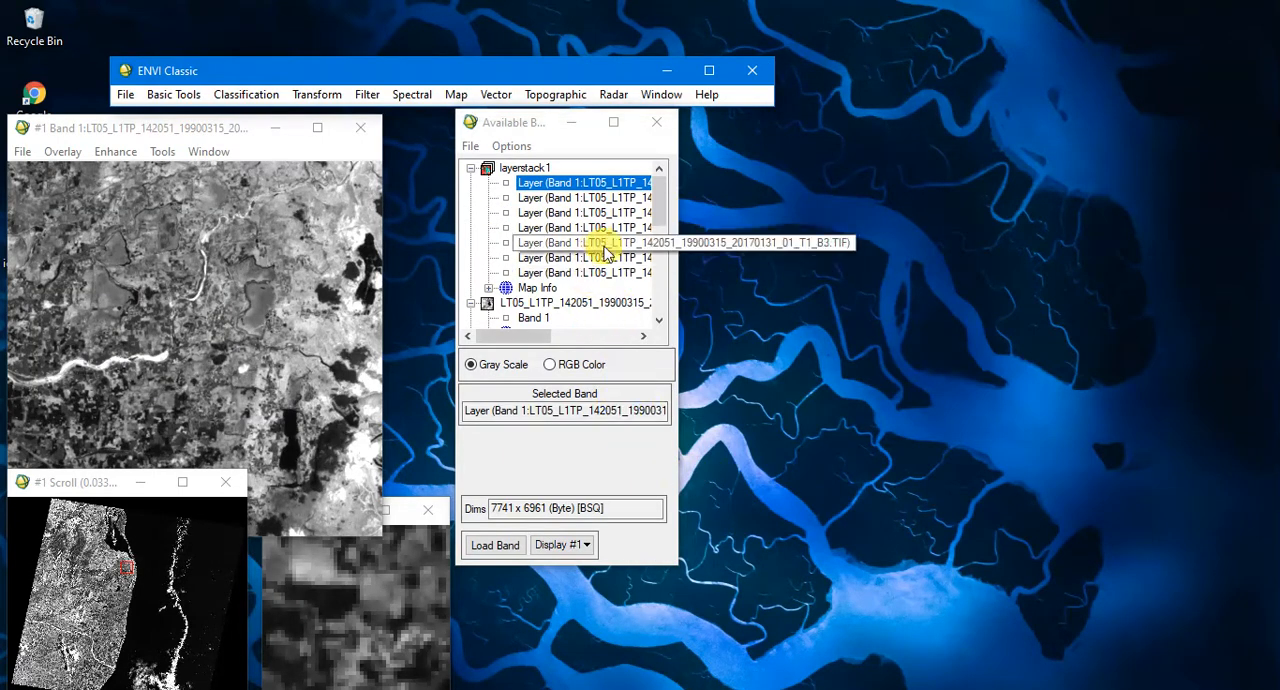
- Review the band list, load layerstack1 in gray scale into Display #1 and view the coastal area
scroll(610, 255, "down", 5)
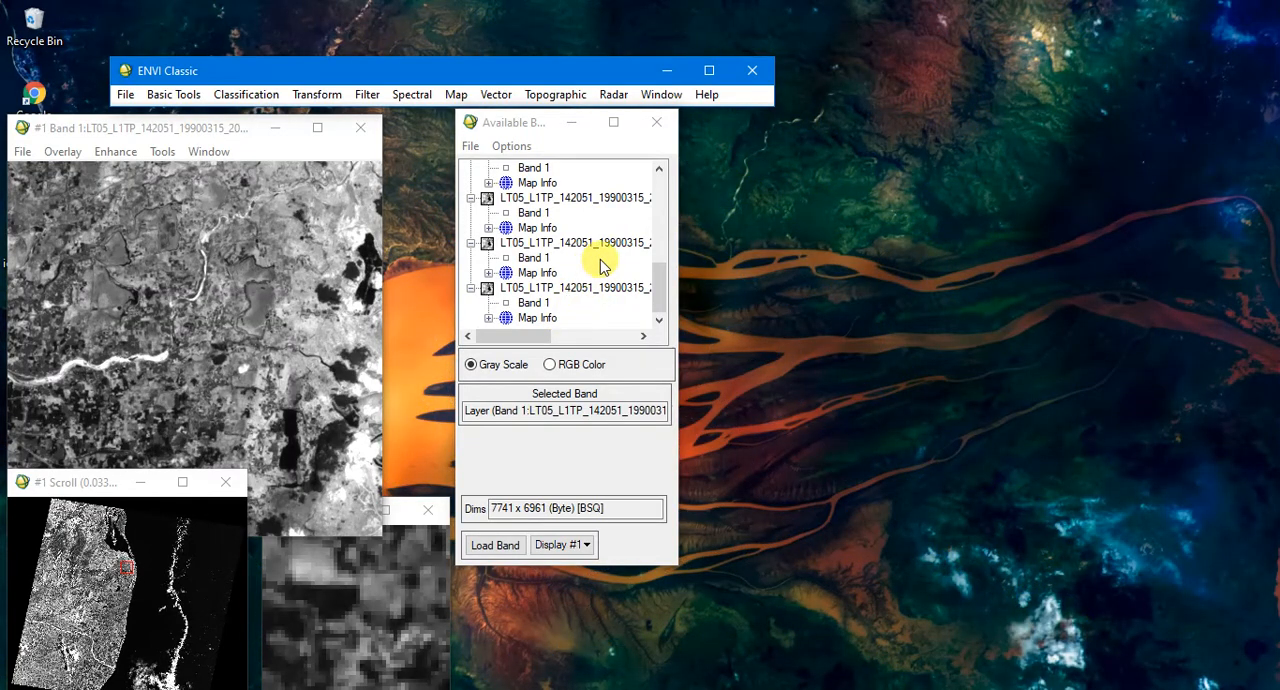
scroll(580, 245, "up", 5)
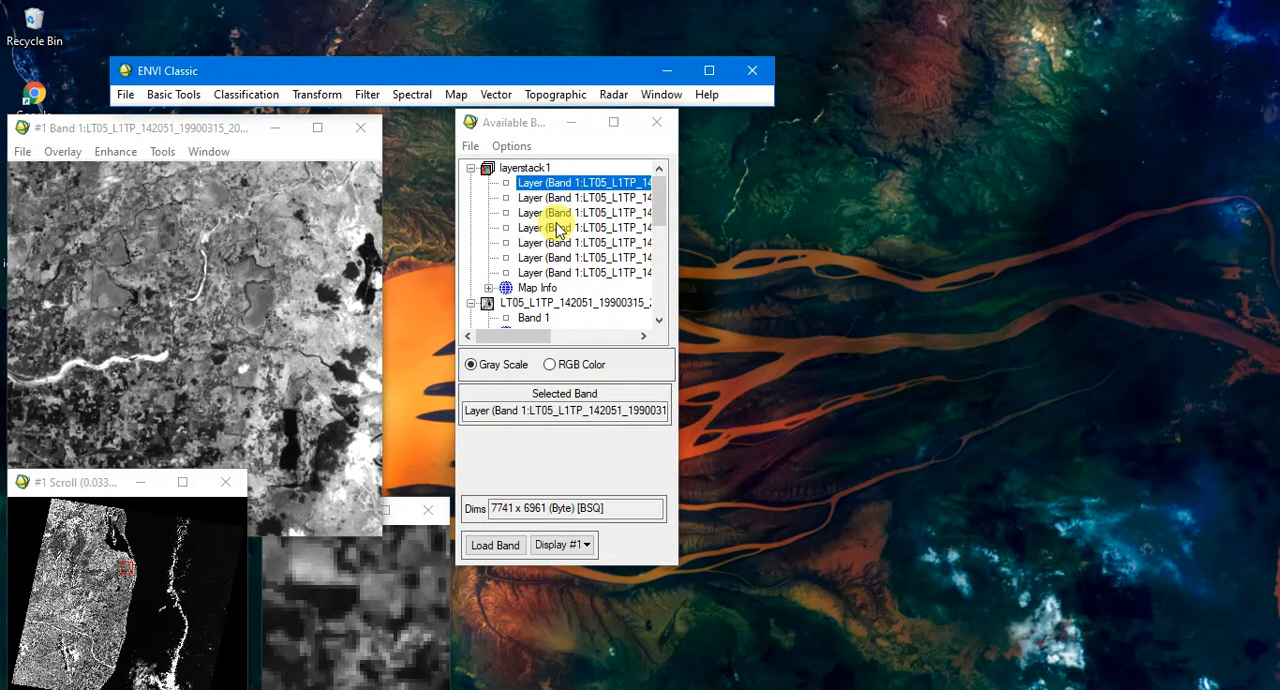
left_click(530, 168)
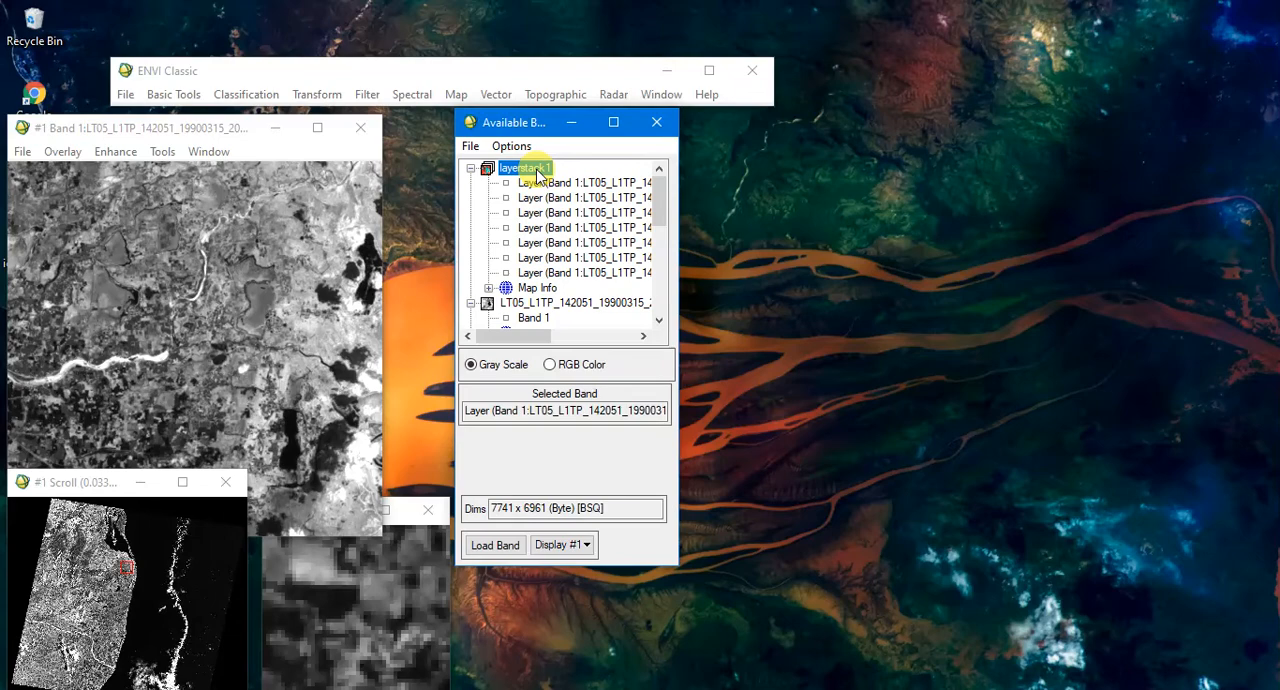
left_click(490, 546)
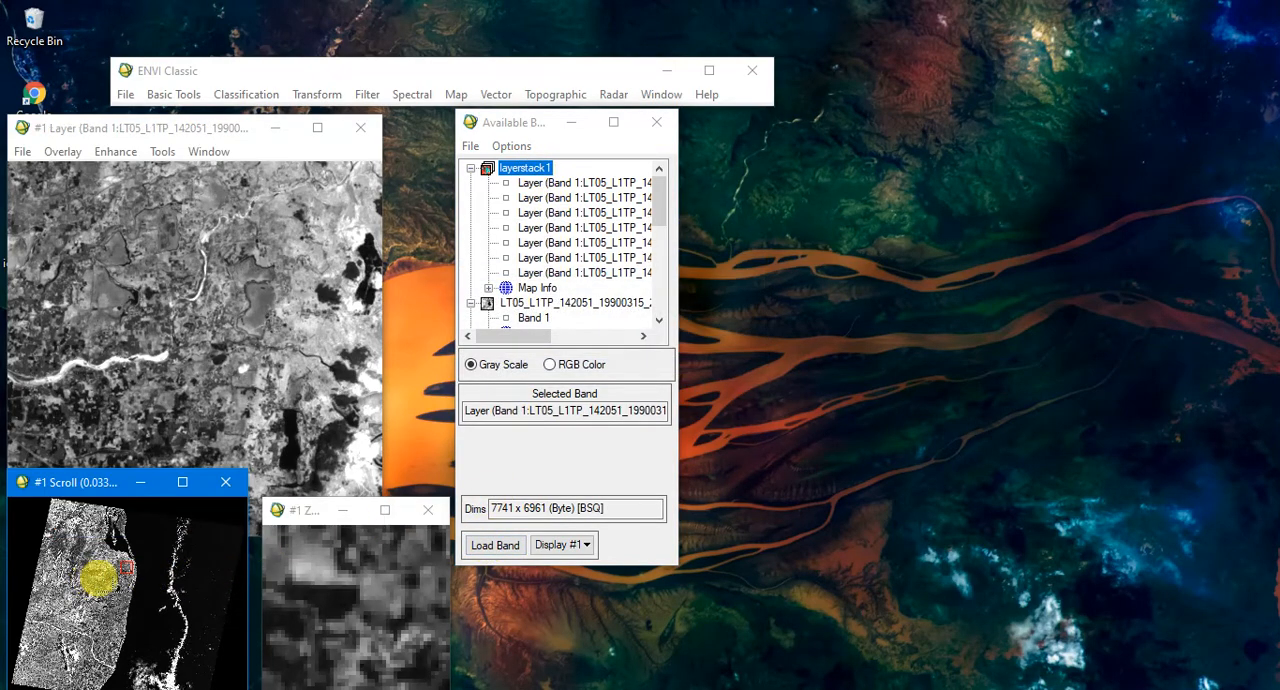
left_click(110, 578)
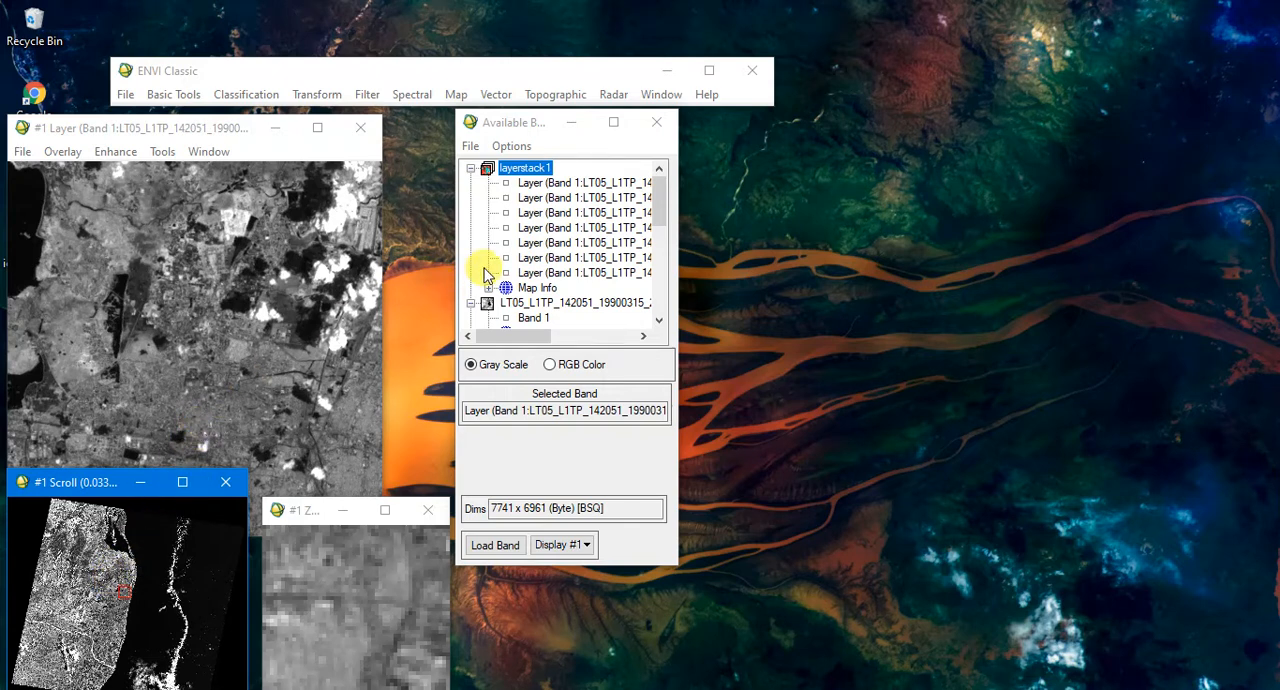
mouse_move(530, 336)
left_mouse_down()
mouse_move(634, 336)
mouse_move(533, 342)
left_mouse_up()
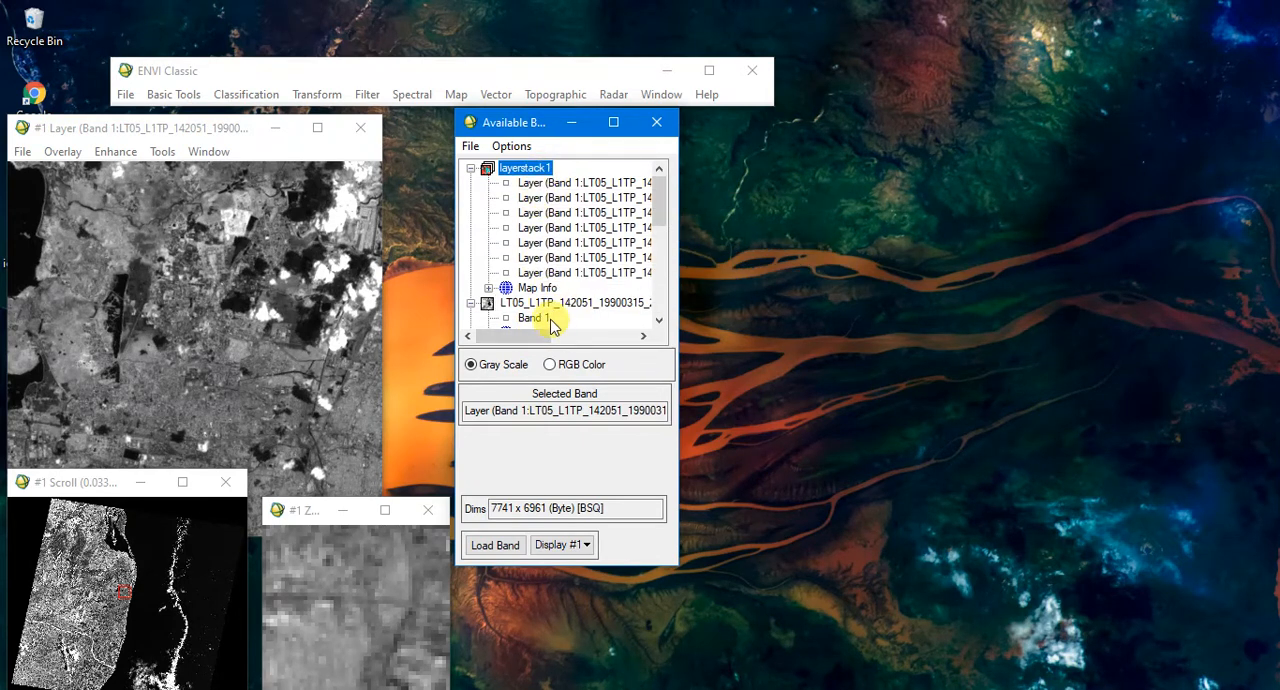
- Load an RGB color composite of layerstack1 into Display #1 with B5 as red, B4 as green and B3 as blue
left_click(565, 367)
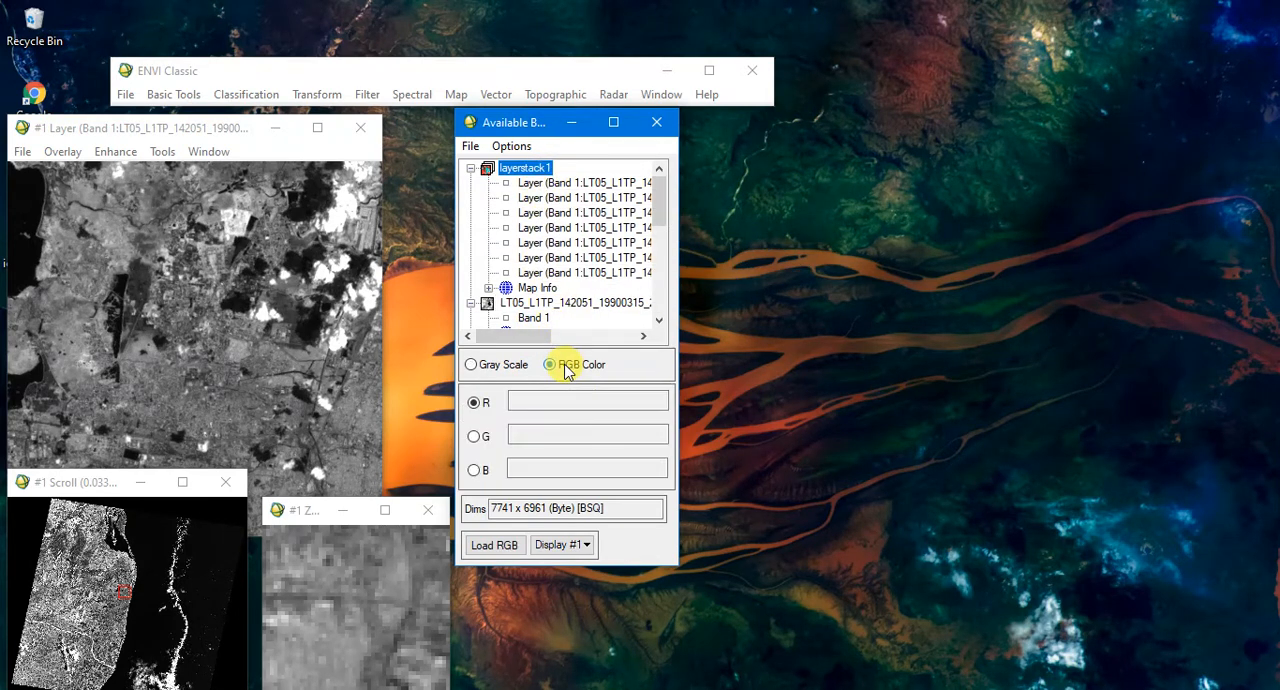
left_click_drag(542, 338, 624, 352)
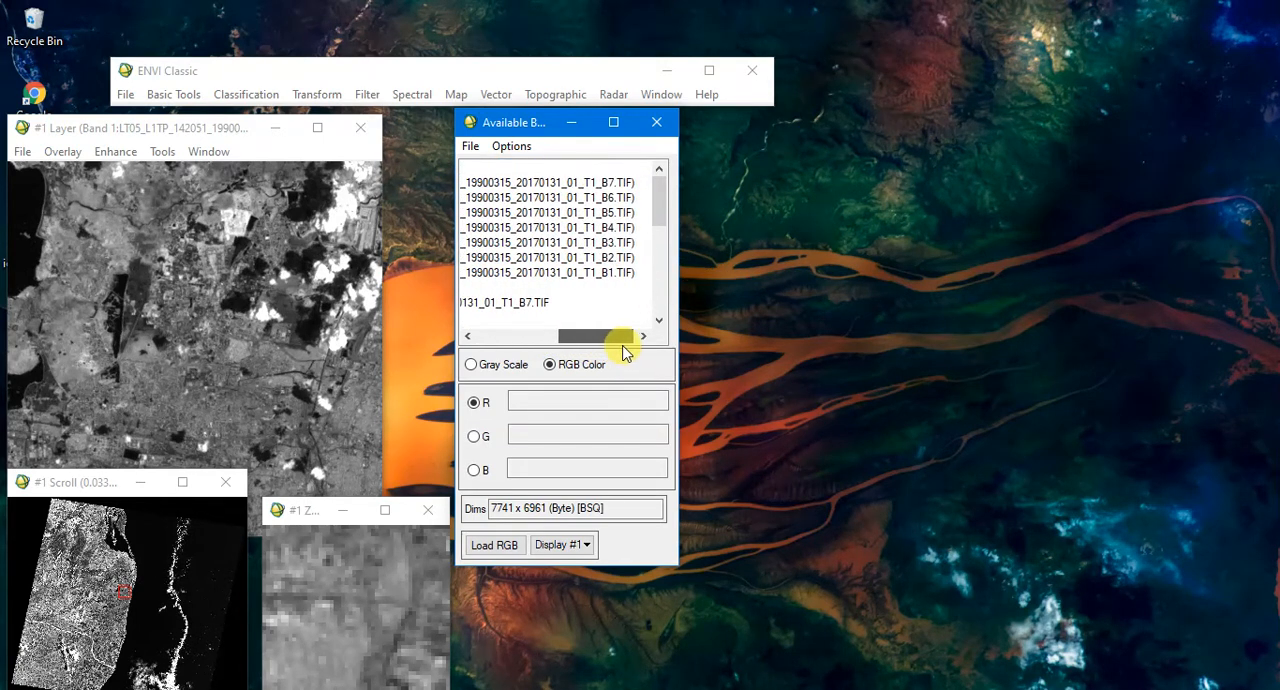
left_click(601, 213)
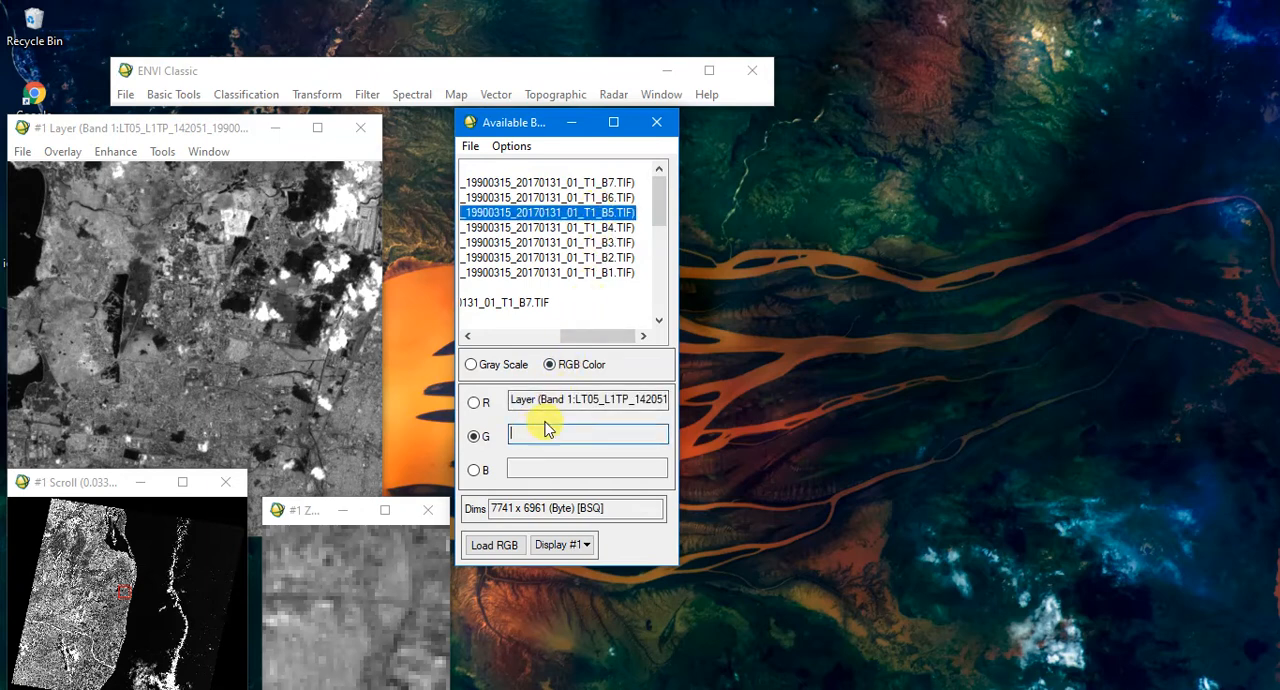
left_click(608, 228)
left_click(572, 469)
left_click(618, 242)
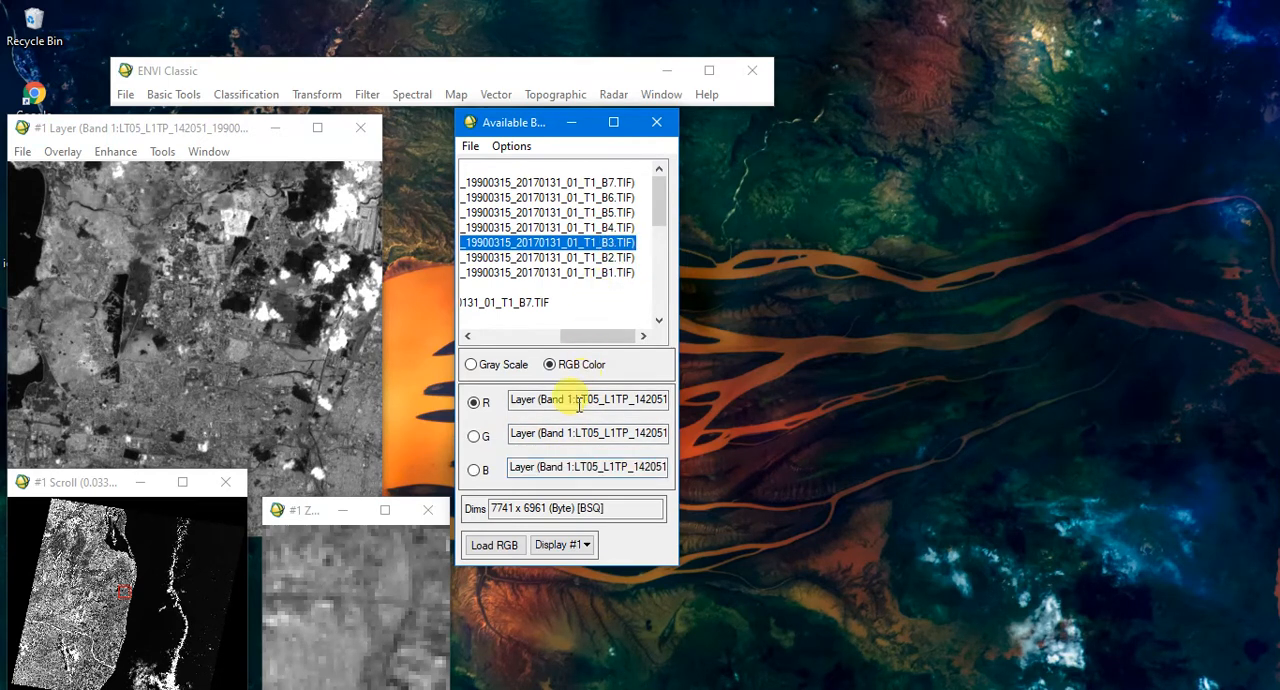
left_click(506, 545)
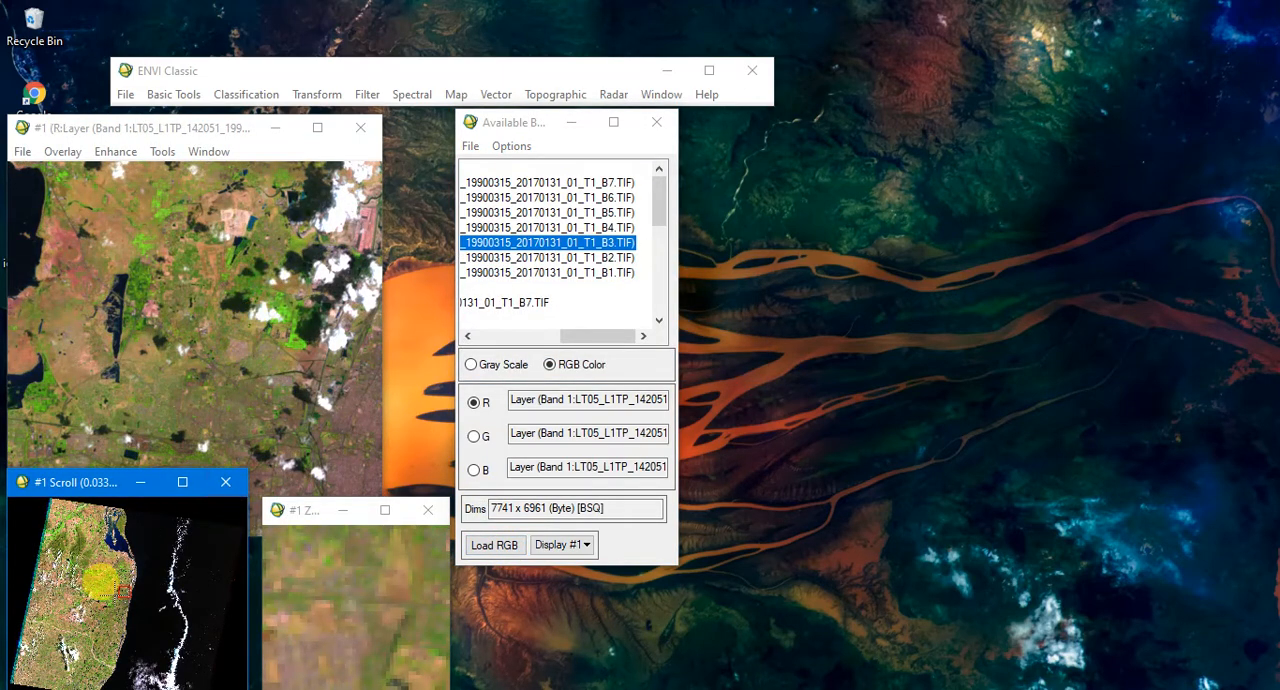
- Examine the RGB composite at several places across the scene, including the coastline, the inland vegetation and the large water body in the north
left_click(100, 580)
left_click(124, 596)
left_click(123, 622)
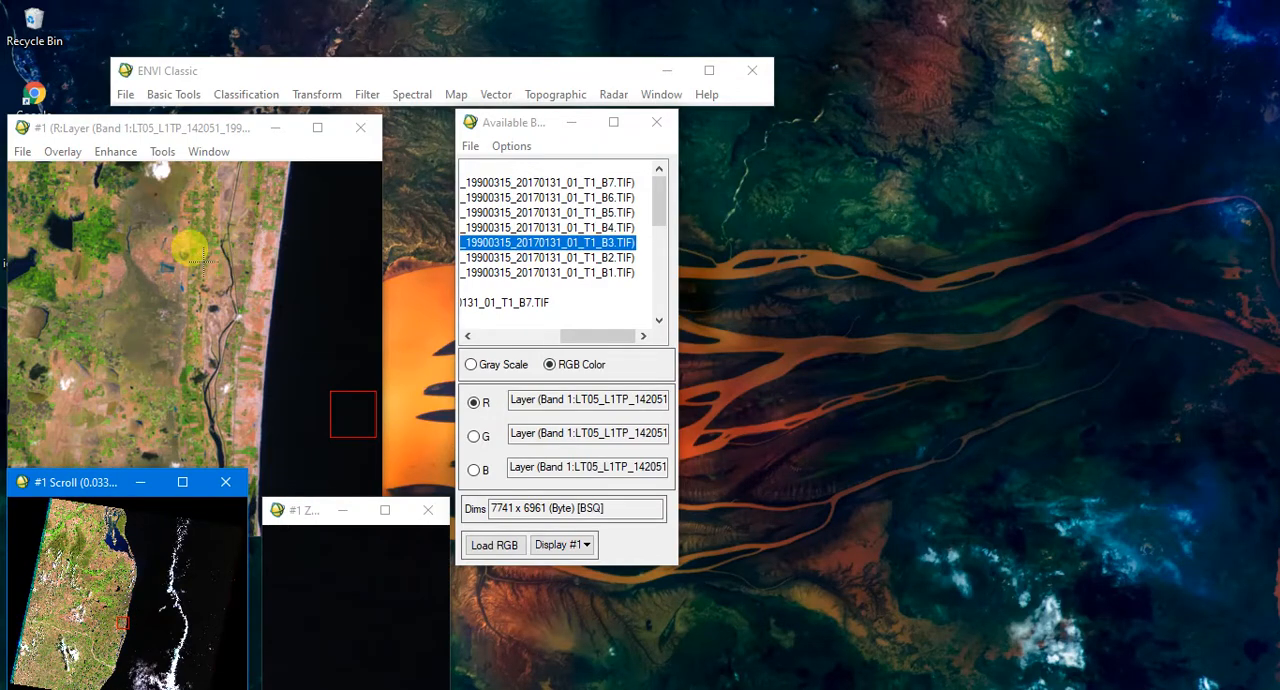
left_click(240, 388)
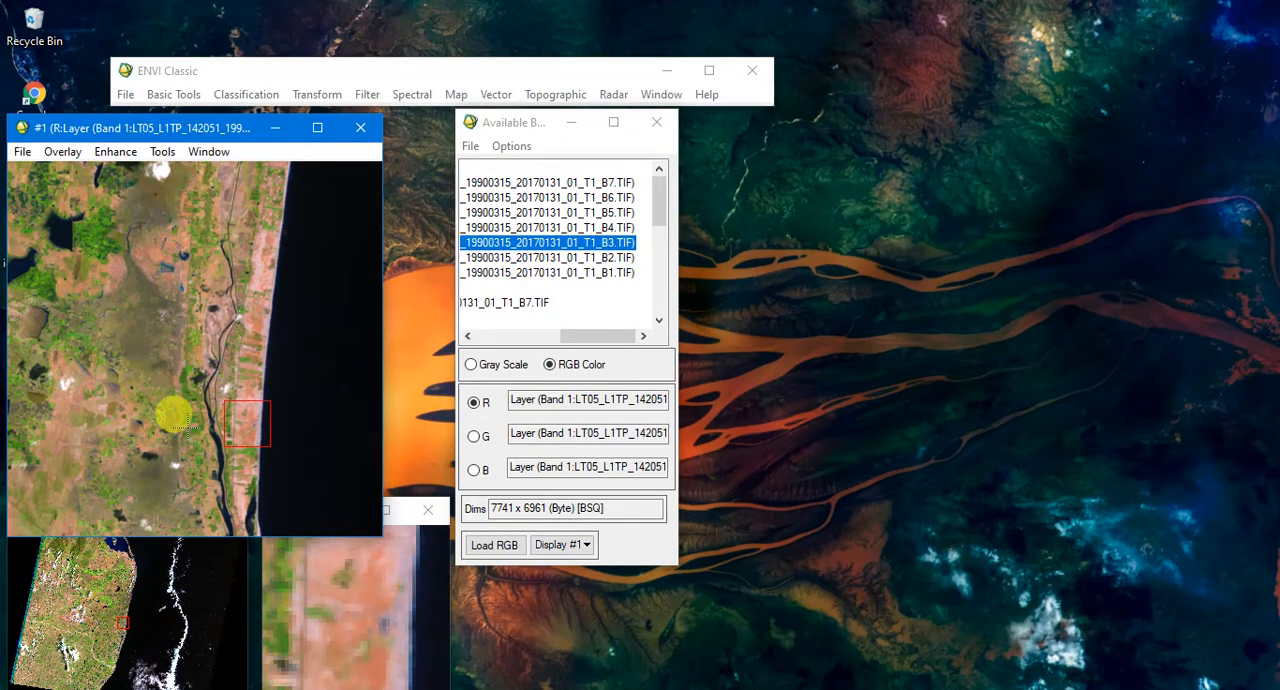
left_click(91, 584)
left_click_drag(91, 584, 113, 562)
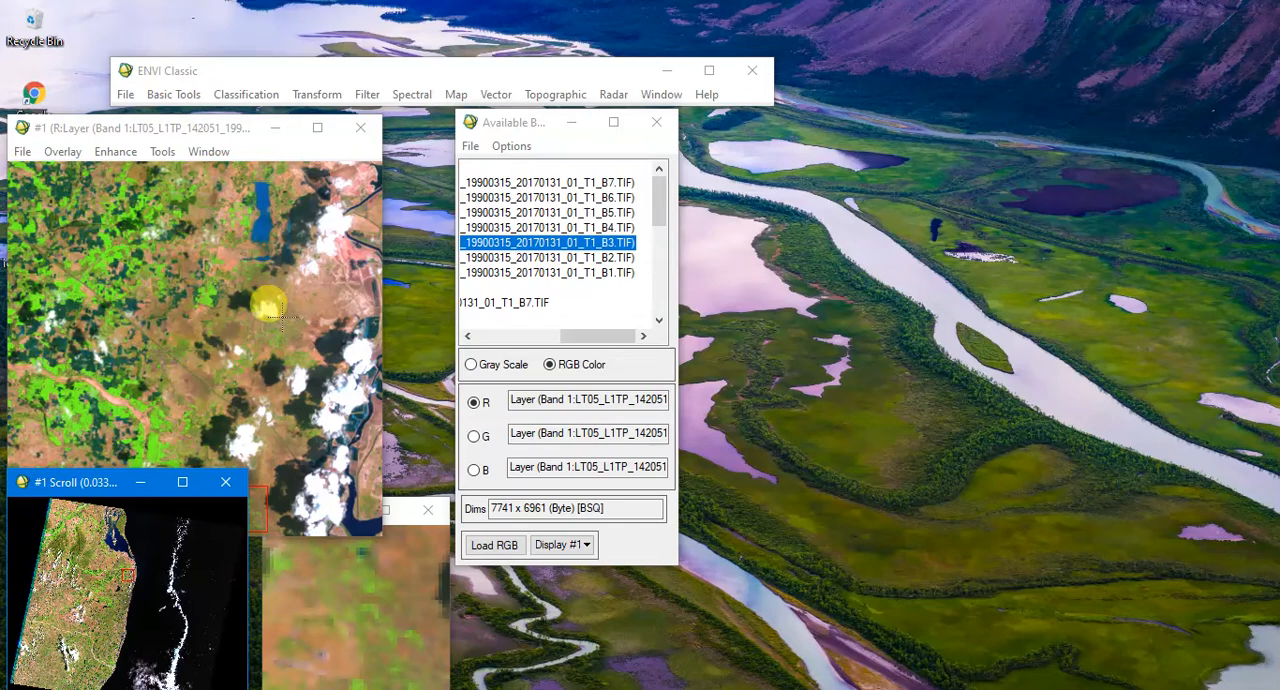
left_click(95, 545)
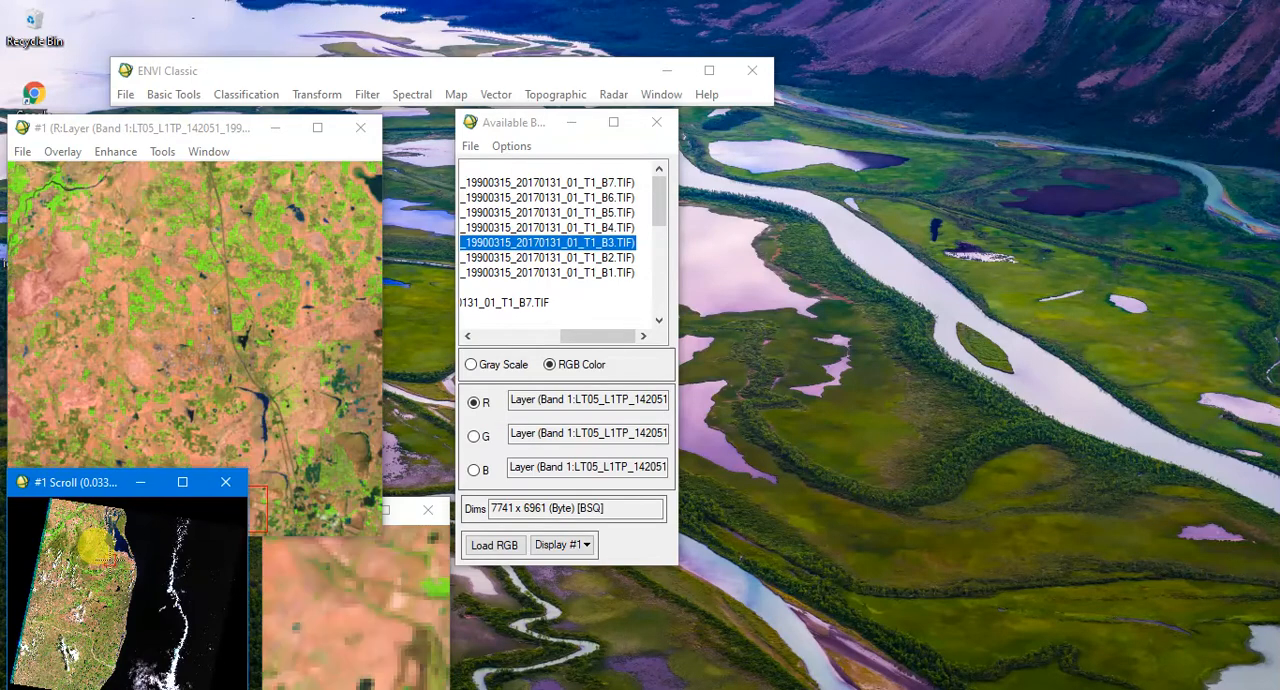
left_click(120, 546)
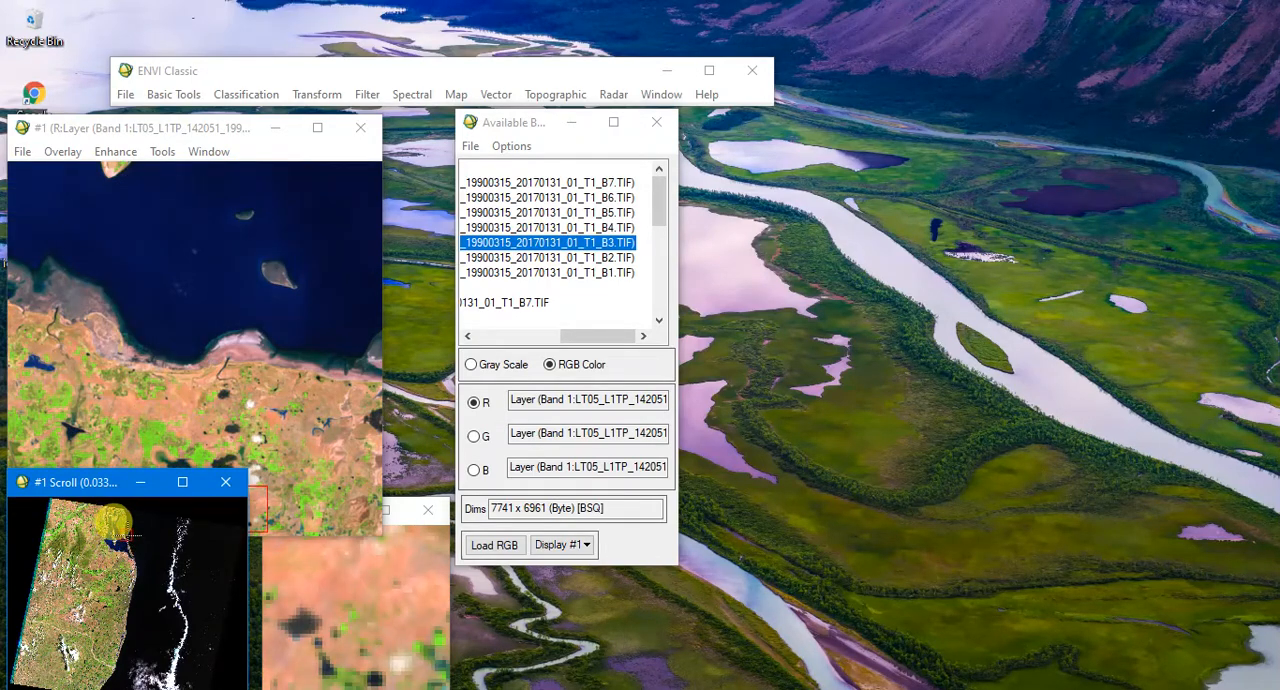
left_click(115, 517)
left_click_drag(95, 525, 112, 577)
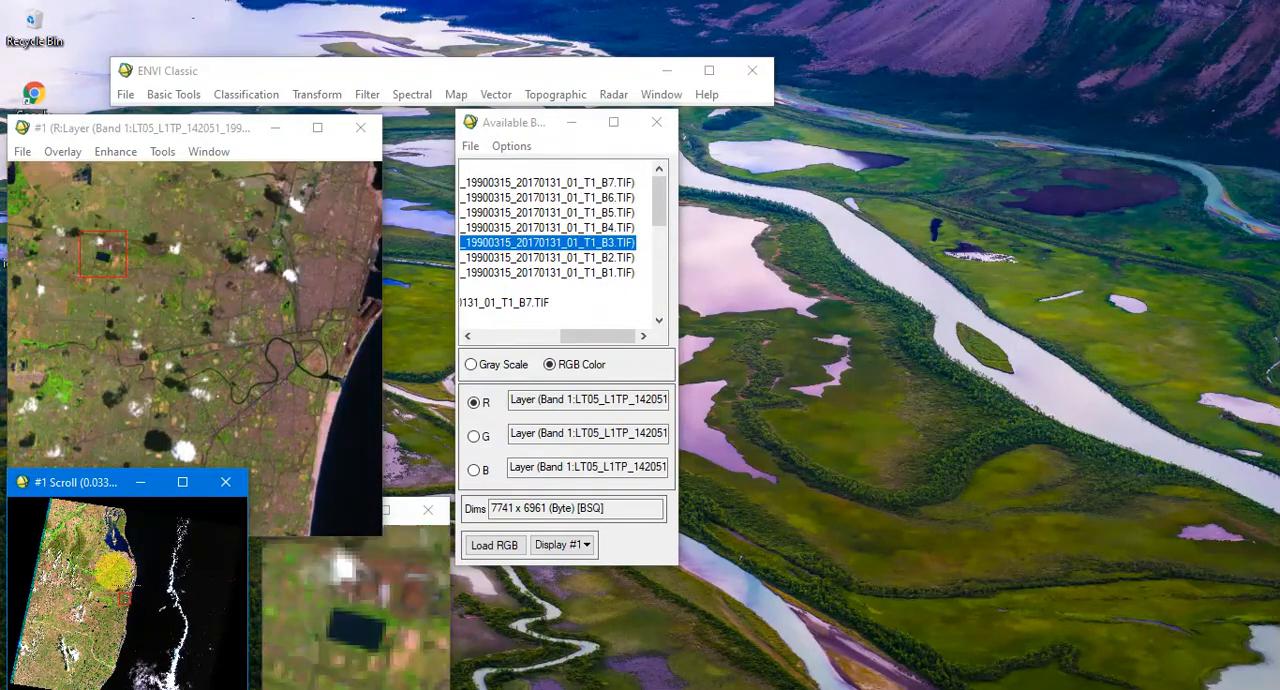